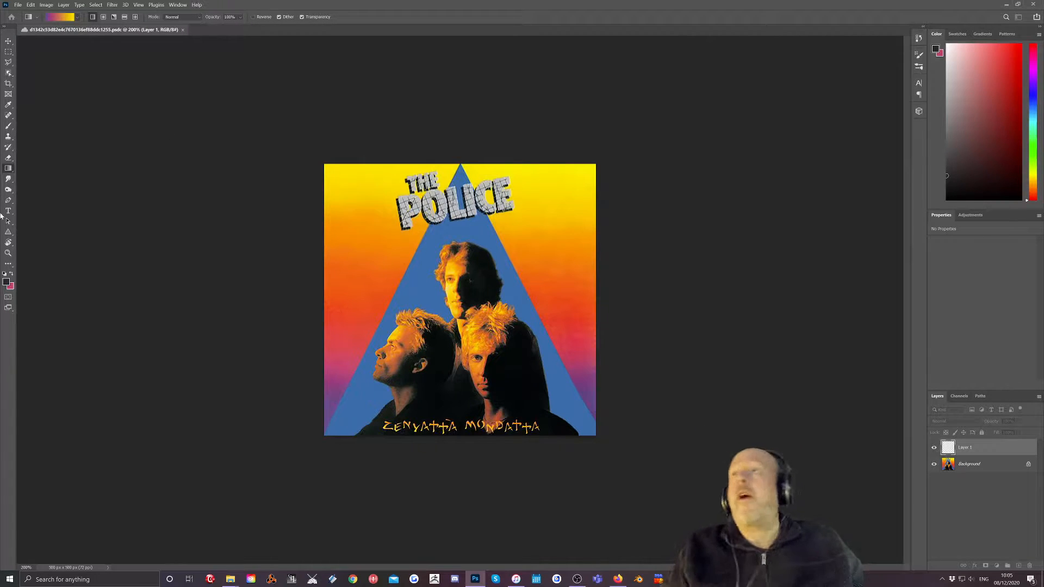
Step: Try the purple-to-yellow gradient on Layer 1 with the Gradient tool in horizontal, reversed, vertical and diagonal directions
{"action": "right_click", "coordinate": [8, 170]}
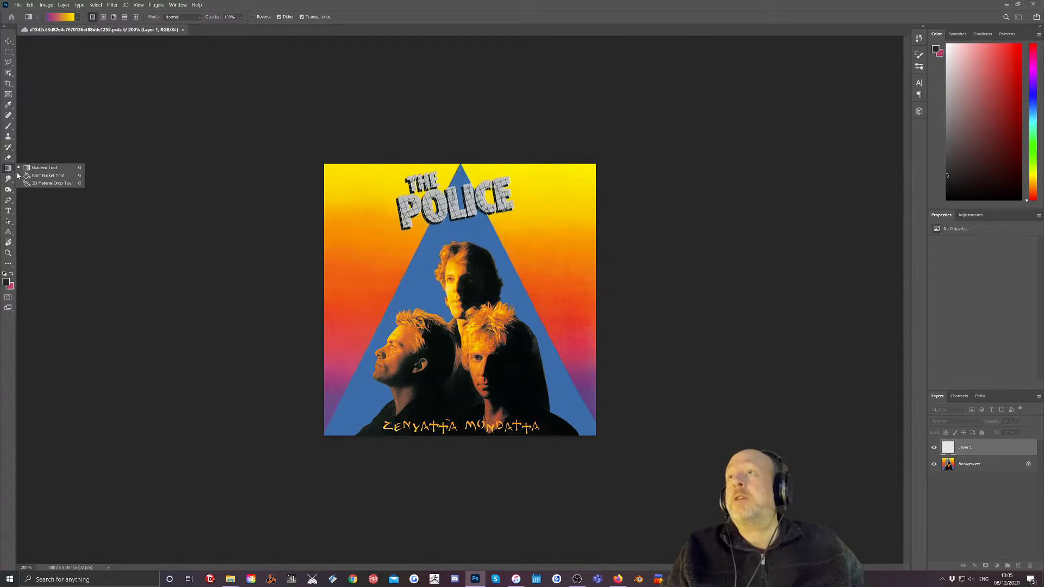
{"action": "left_click", "coordinate": [18, 175]}
{"action": "right_click", "coordinate": [9, 170]}
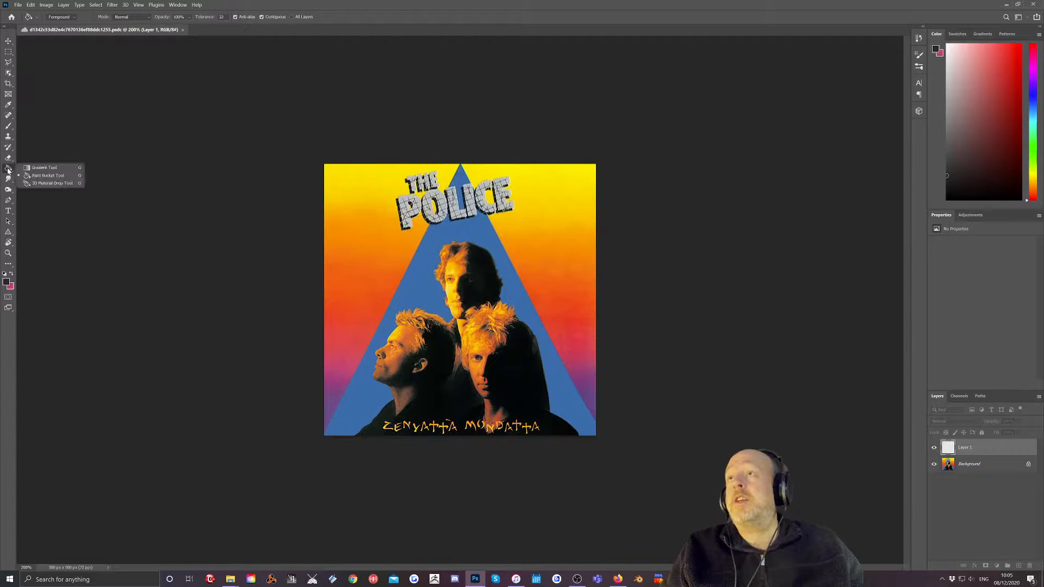
{"action": "left_click", "coordinate": [32, 168]}
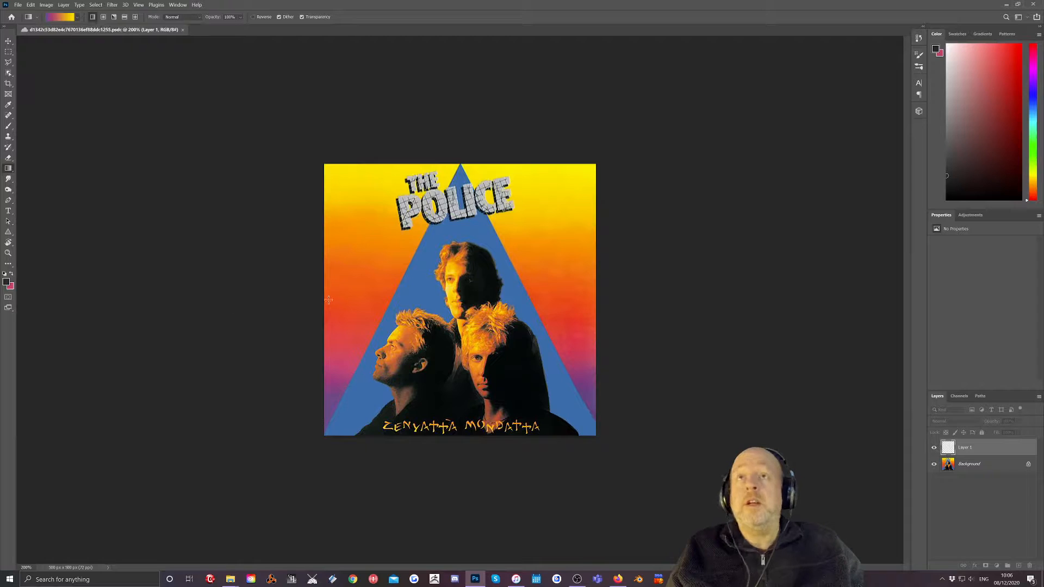
{"action": "left_click_drag", "start_coordinate": [305, 288], "coordinate": [619, 286]}
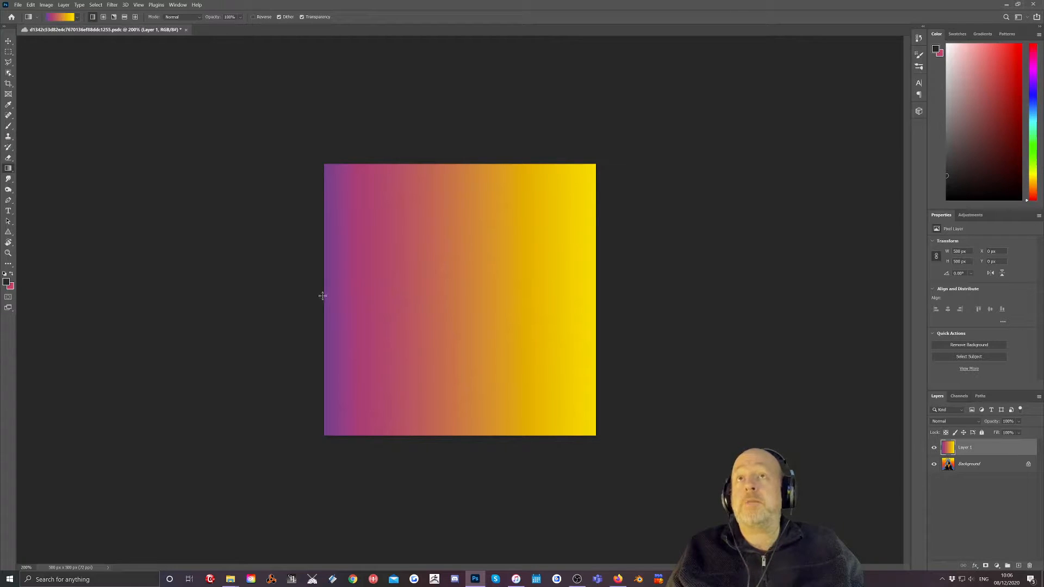
{"action": "left_click_drag", "start_coordinate": [595, 317], "coordinate": [309, 318]}
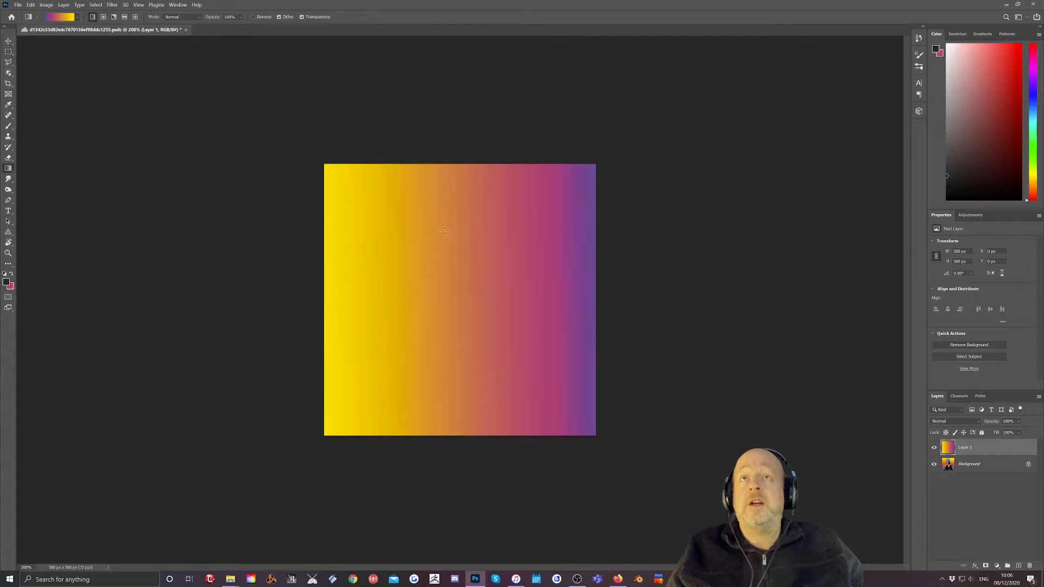
{"action": "left_click_drag", "start_coordinate": [463, 347], "coordinate": [462, 349]}
{"action": "left_click_drag", "start_coordinate": [484, 249], "coordinate": [481, 250]}
{"action": "left_click_drag", "start_coordinate": [409, 207], "coordinate": [423, 374]}
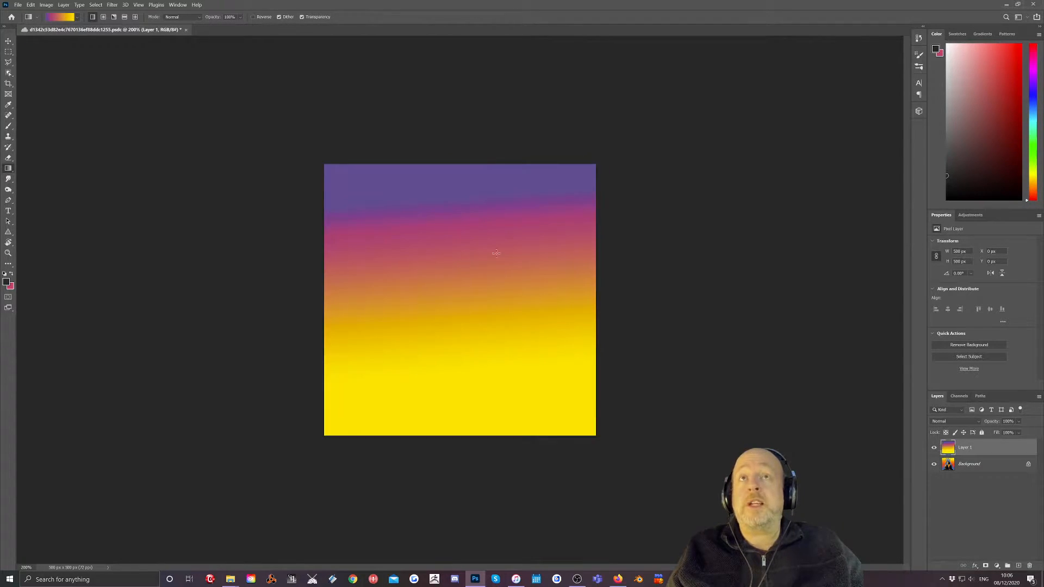
{"action": "left_click_drag", "start_coordinate": [480, 416], "coordinate": [517, 389]}
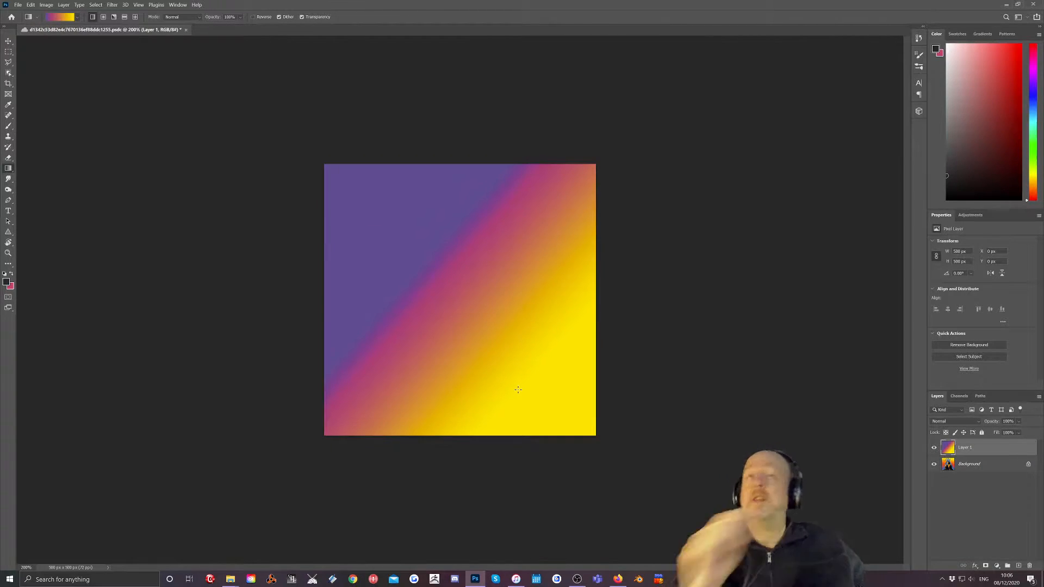
Step: Undo all the test gradients on Layer 1
{"action": "key", "text": "ctrl+z"}
{"action": "key", "text": "ctrl+z"}
{"action": "key", "text": "ctrl+z"}
{"action": "key", "text": "ctrl+z"}
{"action": "key", "text": "ctrl+z"}
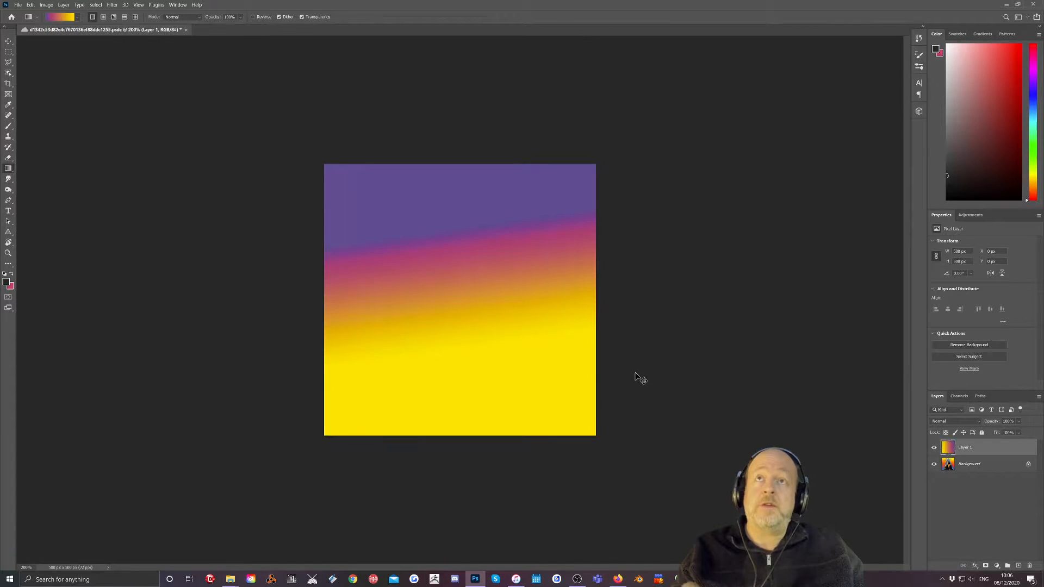
{"action": "key", "text": "ctrl+z"}
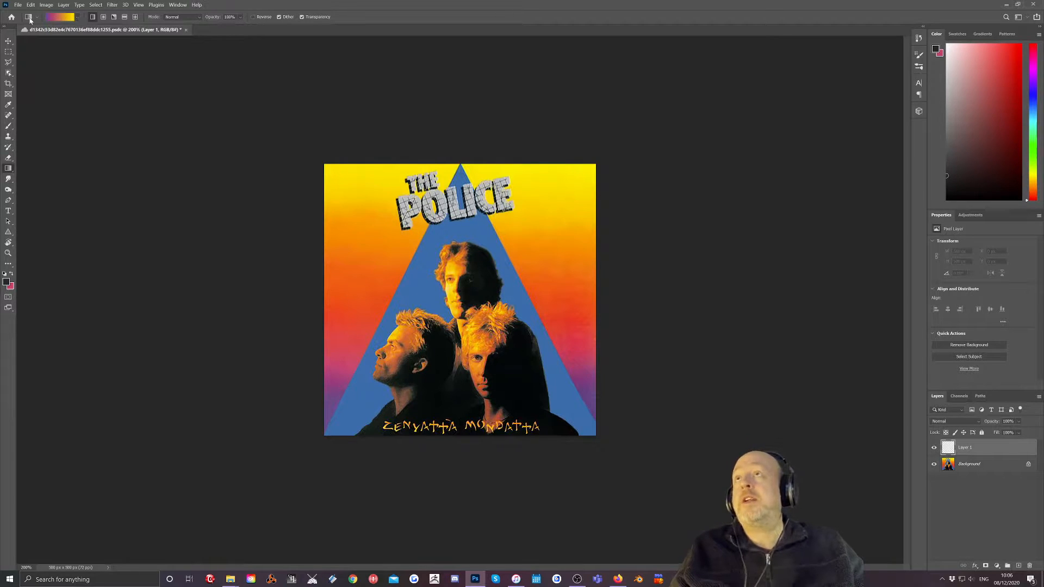
Step: Browse the gradient presets and choose the yellow-to-violet Orange_12 gradient
{"action": "left_click", "coordinate": [78, 20]}
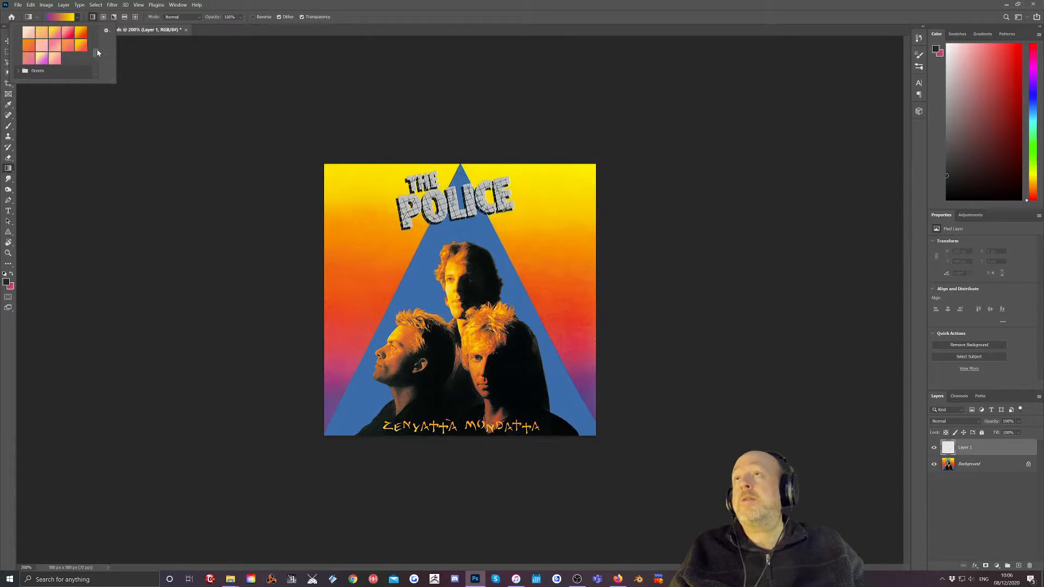
{"action": "left_click_drag", "start_coordinate": [99, 52], "coordinate": [93, 29]}
{"action": "left_click", "coordinate": [18, 33]}
{"action": "scroll", "coordinate": [20, 49], "scroll_direction": "down", "scroll_amount": 1}
{"action": "left_click", "coordinate": [20, 51]}
{"action": "scroll", "coordinate": [23, 55], "scroll_direction": "down", "scroll_amount": 8}
{"action": "scroll", "coordinate": [23, 55], "scroll_direction": "down", "scroll_amount": 5}
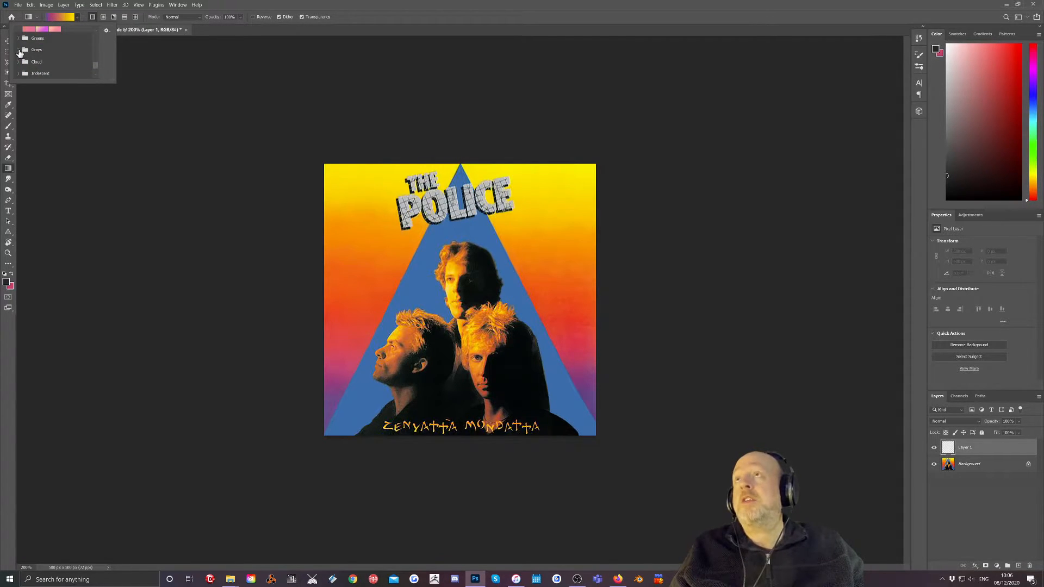
{"action": "left_click", "coordinate": [19, 49]}
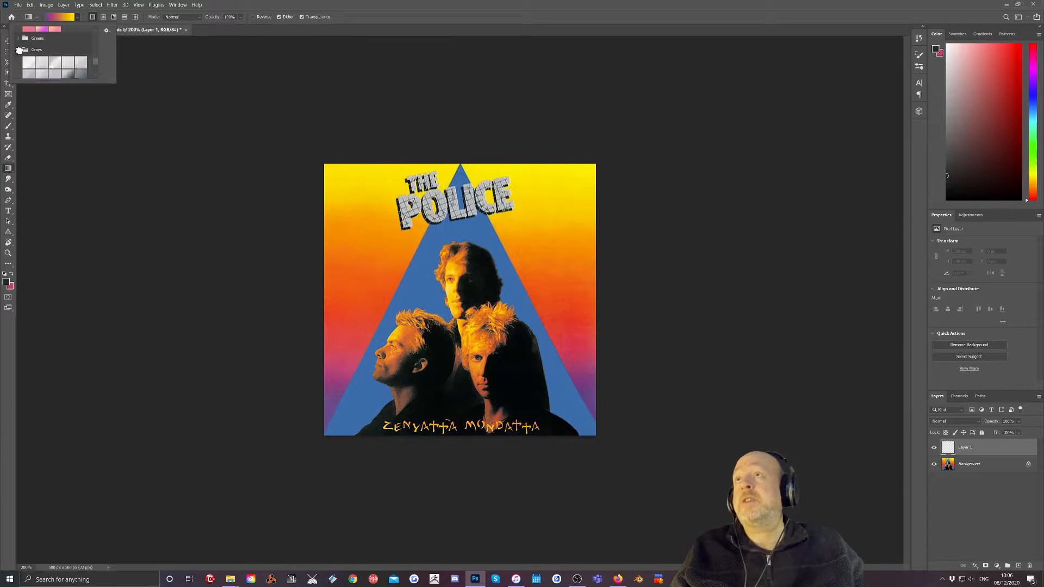
{"action": "scroll", "coordinate": [20, 54], "scroll_direction": "down", "scroll_amount": 2}
{"action": "scroll", "coordinate": [22, 53], "scroll_direction": "up", "scroll_amount": 3}
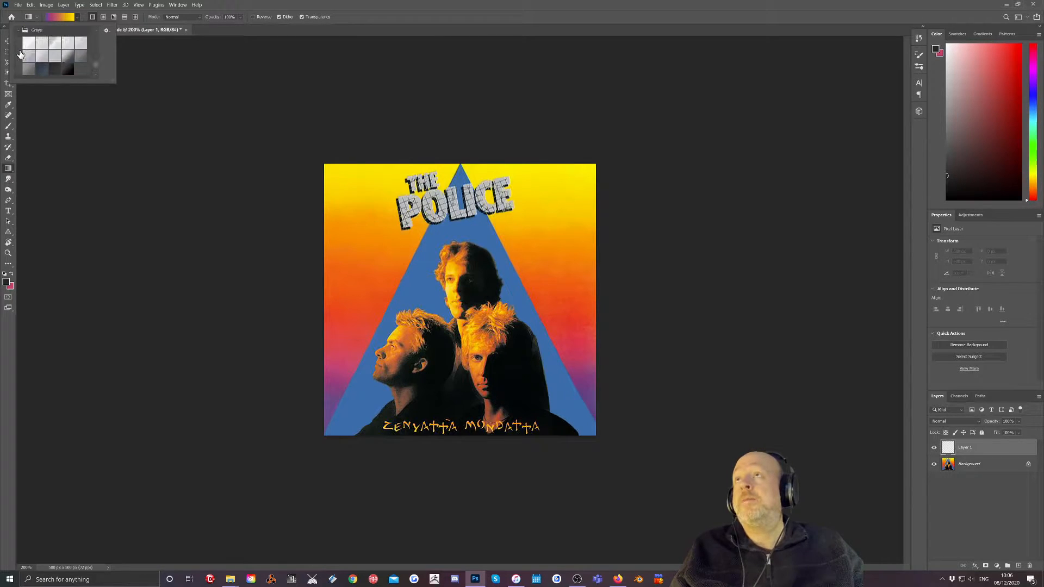
{"action": "left_click", "coordinate": [41, 33]}
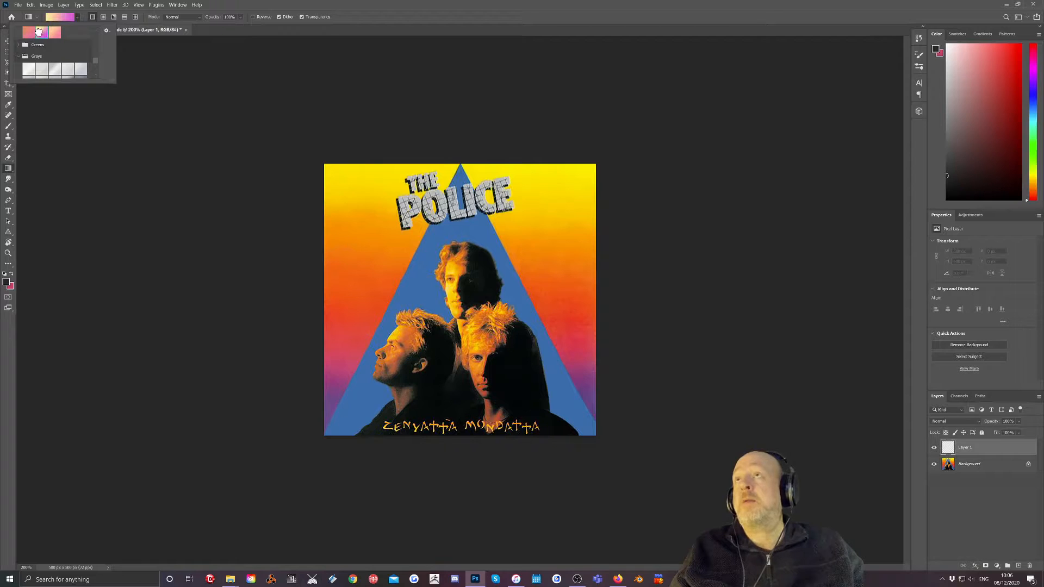
{"action": "left_click", "coordinate": [241, 87]}
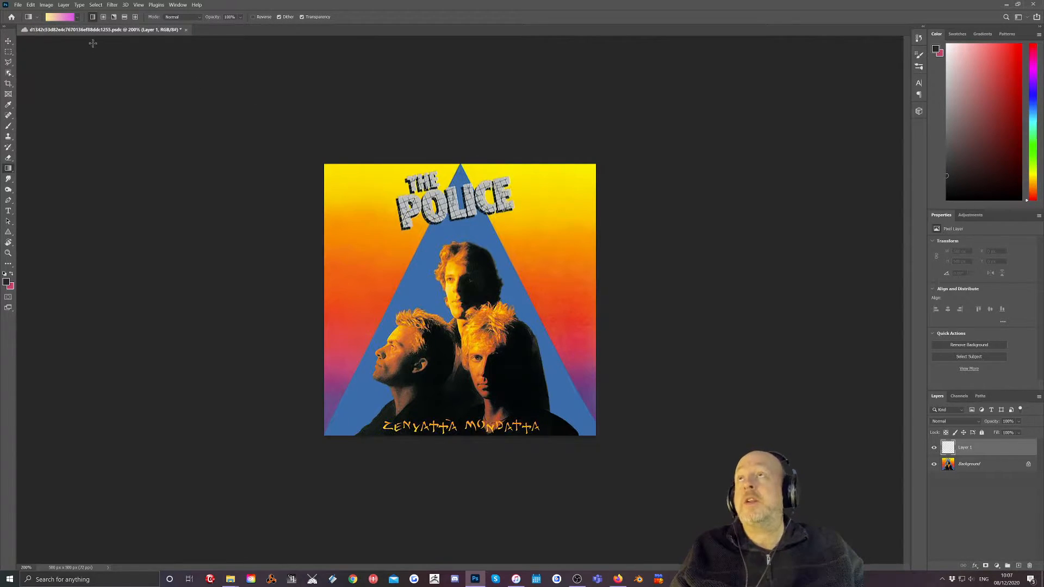
Step: Edit the gradient so it runs from purple sampled at the cover's lower-left corner to yellow sampled at its upper-left corner
{"action": "left_click", "coordinate": [58, 18]}
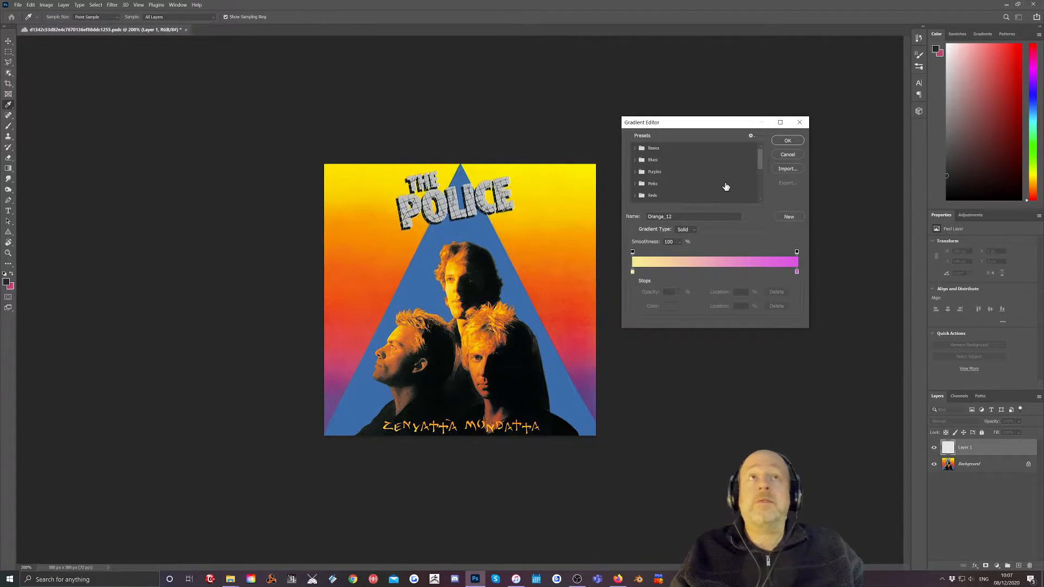
{"action": "left_click_drag", "start_coordinate": [718, 128], "coordinate": [742, 126]}
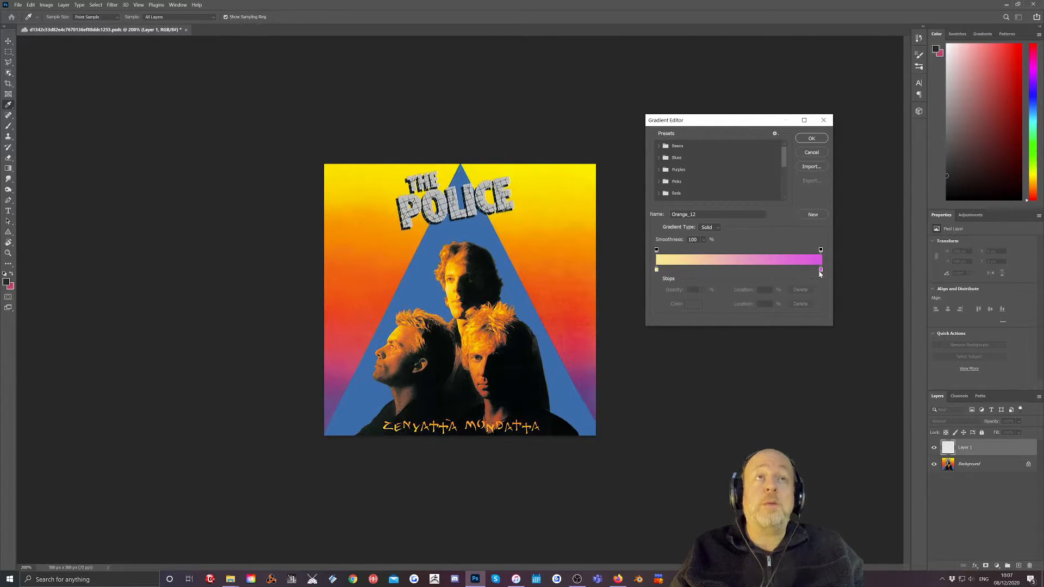
{"action": "left_click", "coordinate": [656, 270]}
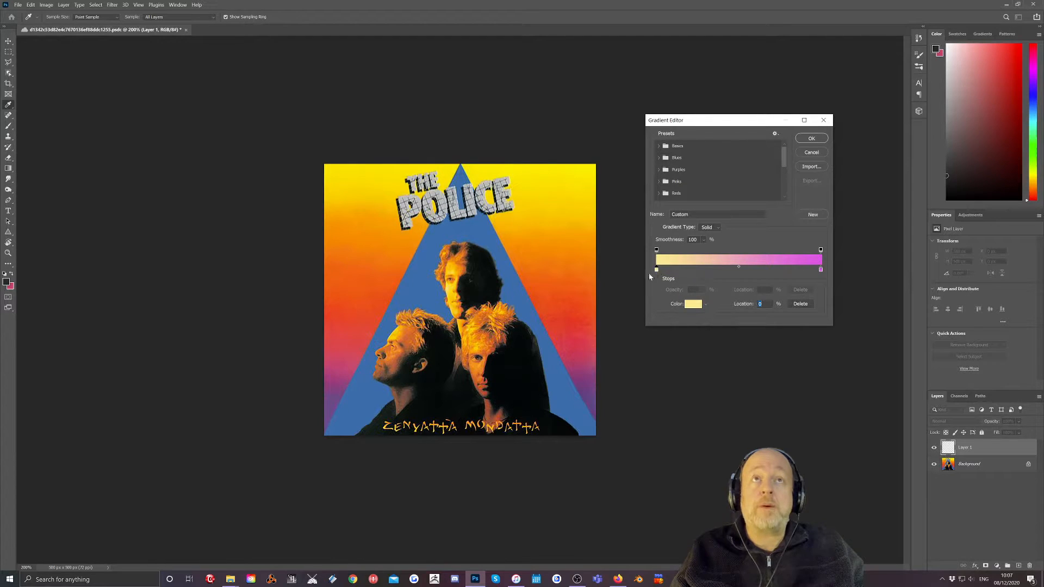
{"action": "left_click", "coordinate": [325, 426]}
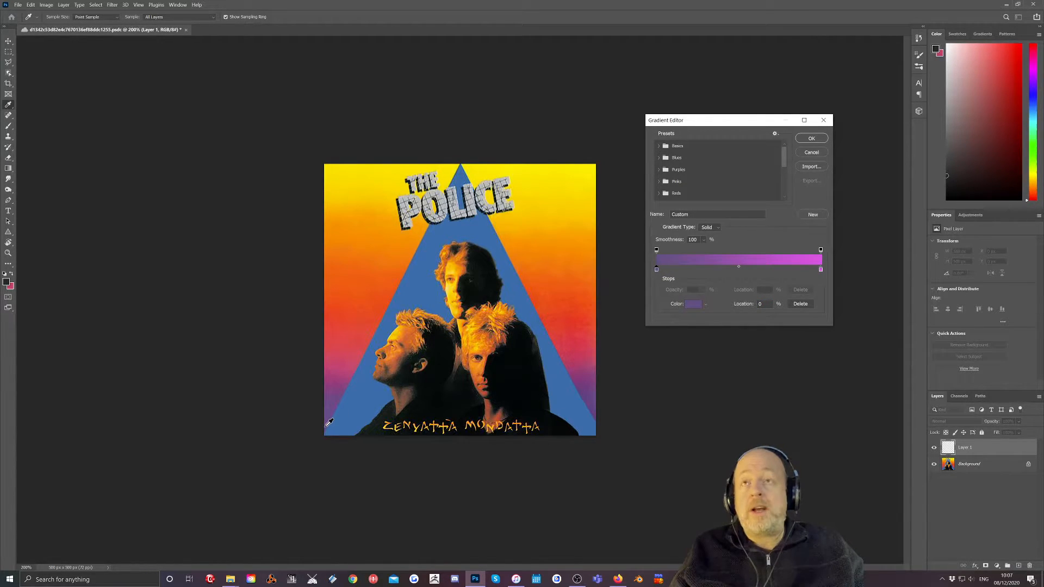
{"action": "left_click", "coordinate": [821, 270]}
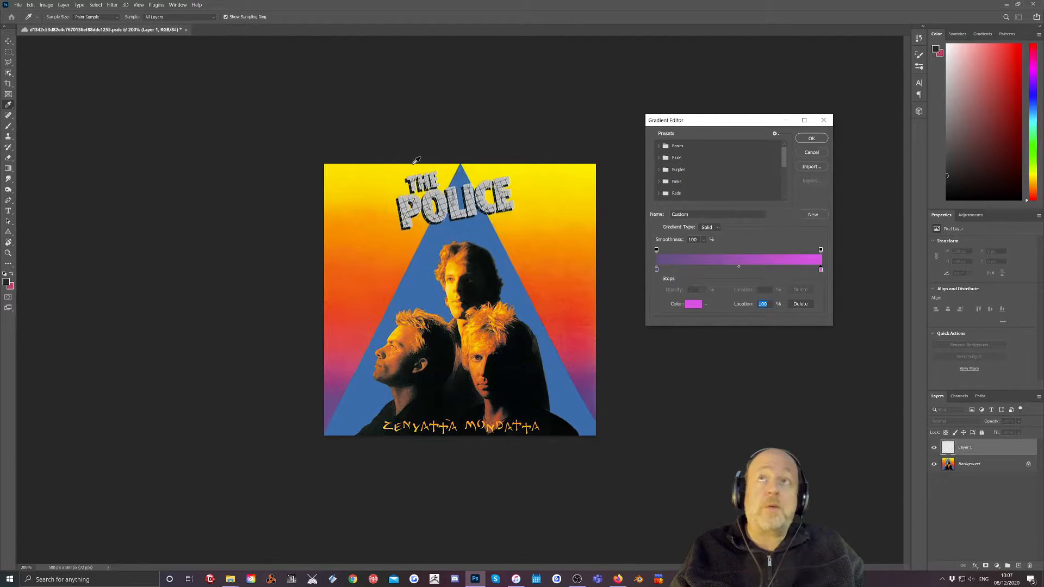
{"action": "left_click_drag", "start_coordinate": [333, 167], "coordinate": [330, 164]}
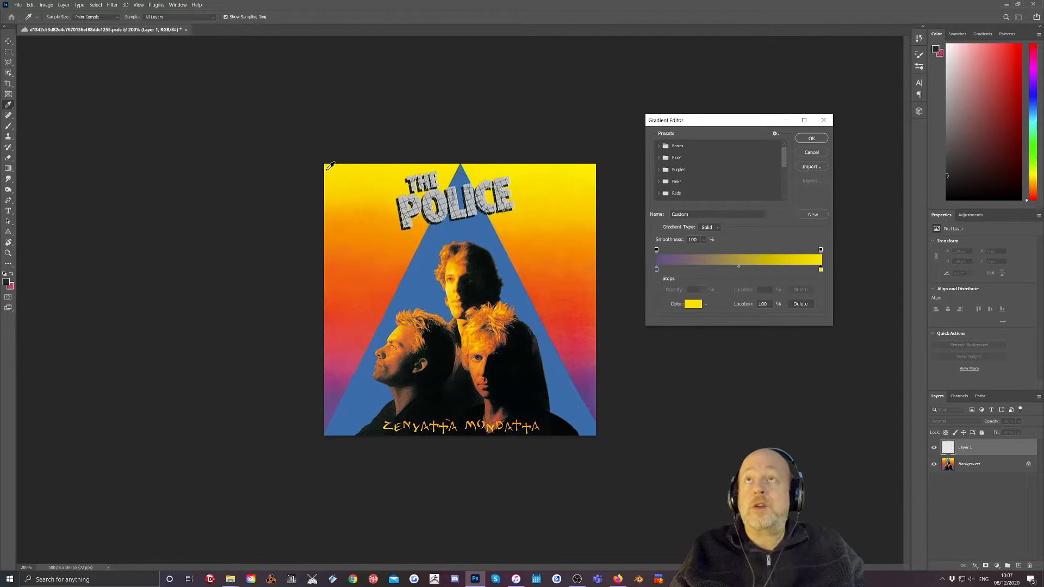
{"action": "left_click_drag", "start_coordinate": [327, 170], "coordinate": [327, 170]}
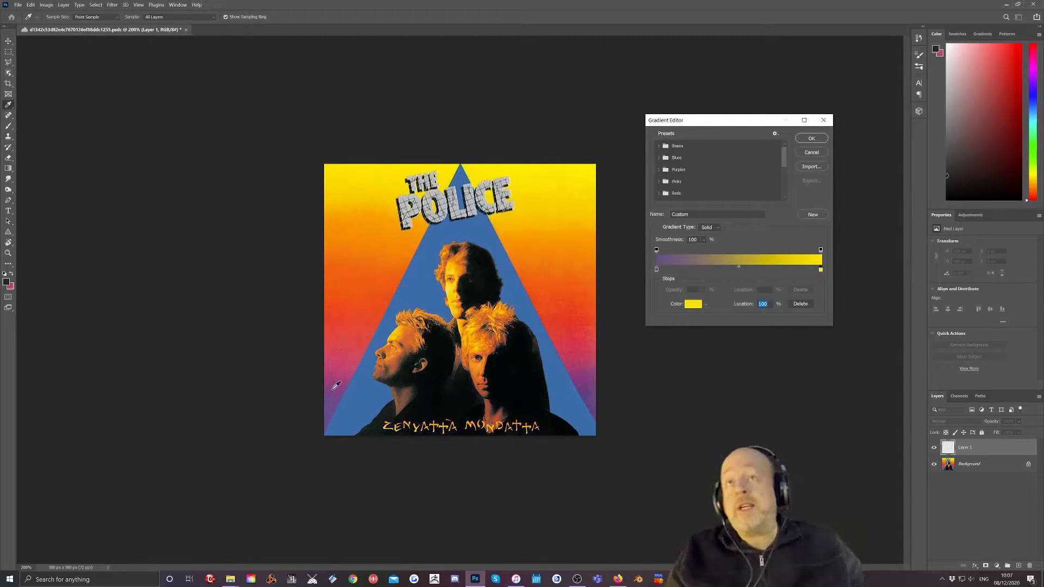
Step: Add a colour stop at 20% with magenta sampled from the cover's left edge, and shift the two midpoints to 46% and 66%
{"action": "left_click", "coordinate": [689, 269]}
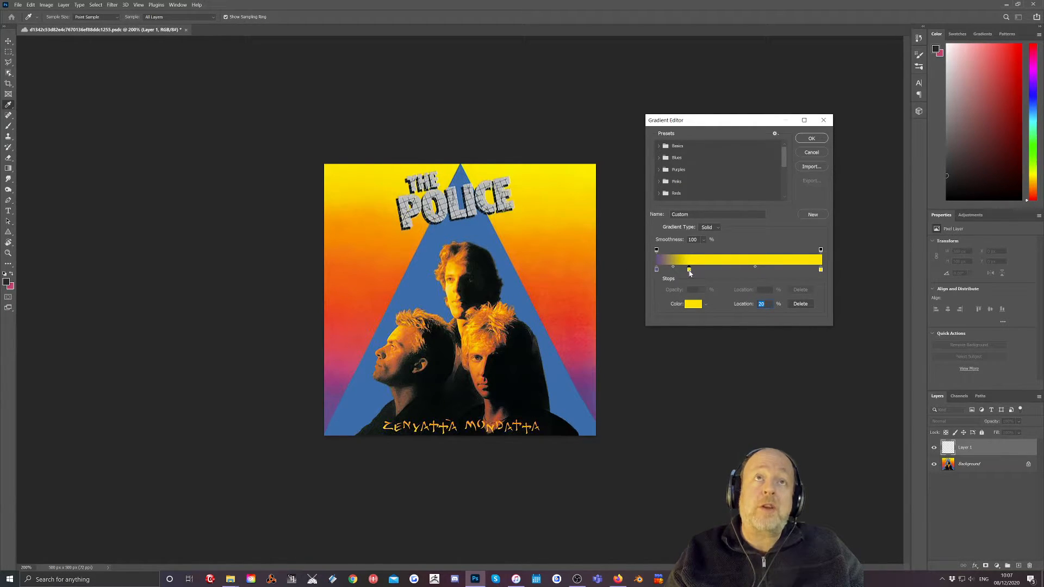
{"action": "left_click", "coordinate": [327, 372]}
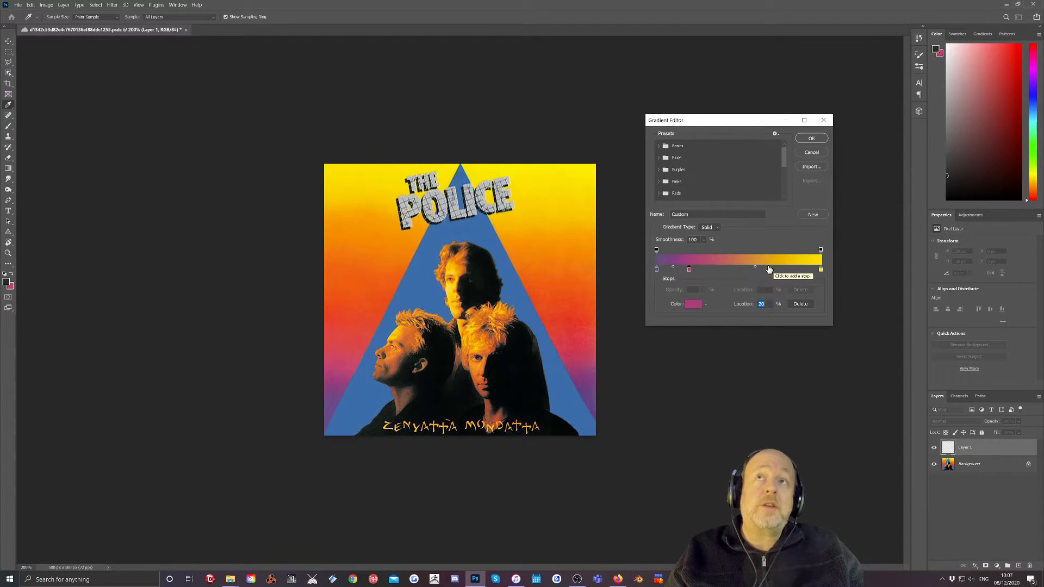
{"action": "left_click_drag", "start_coordinate": [754, 269], "coordinate": [776, 266]}
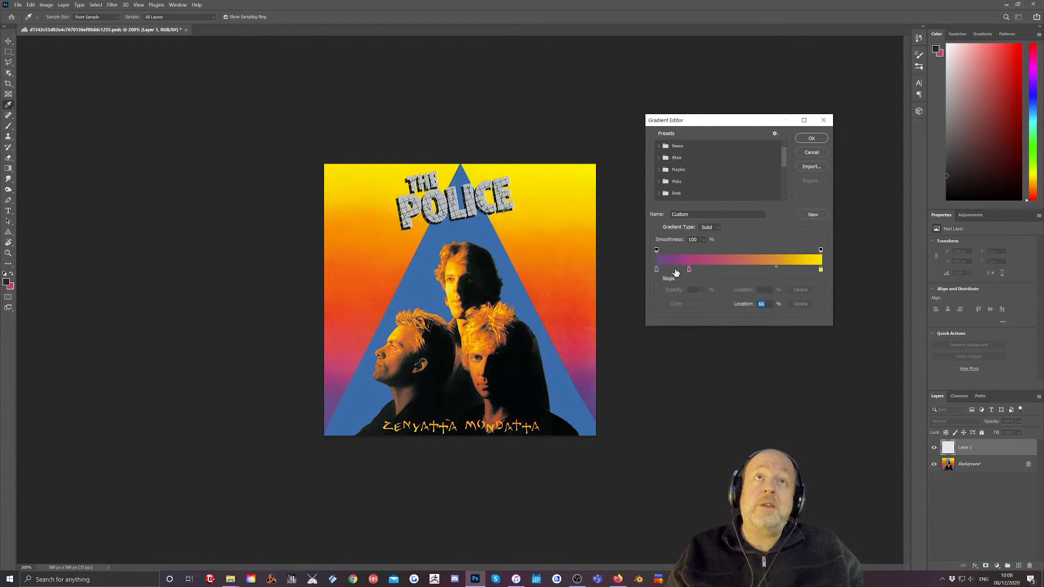
{"action": "left_click", "coordinate": [674, 271]}
{"action": "key", "text": "ctrl+z"}
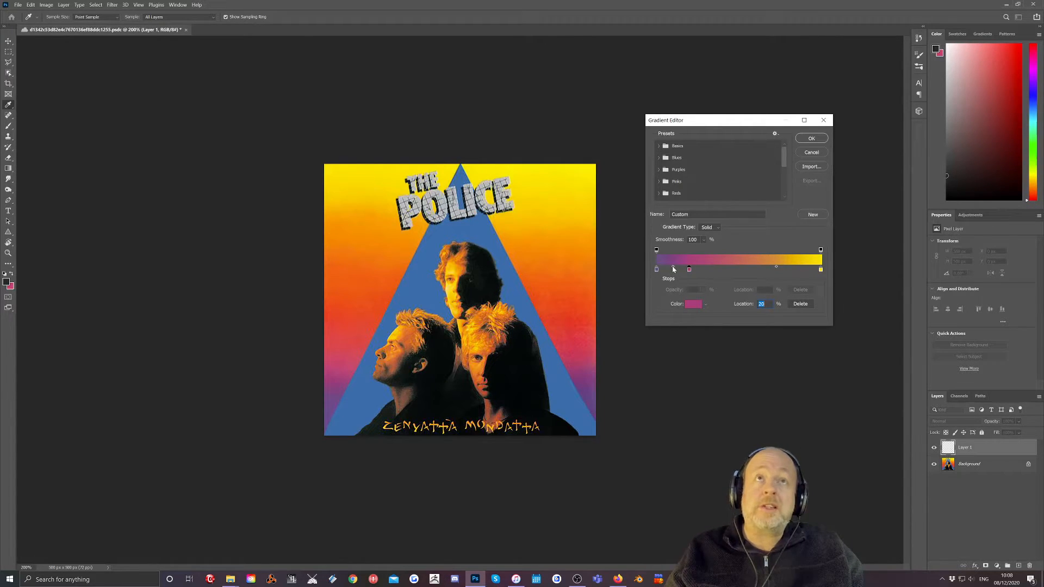
{"action": "left_click", "coordinate": [672, 267]}
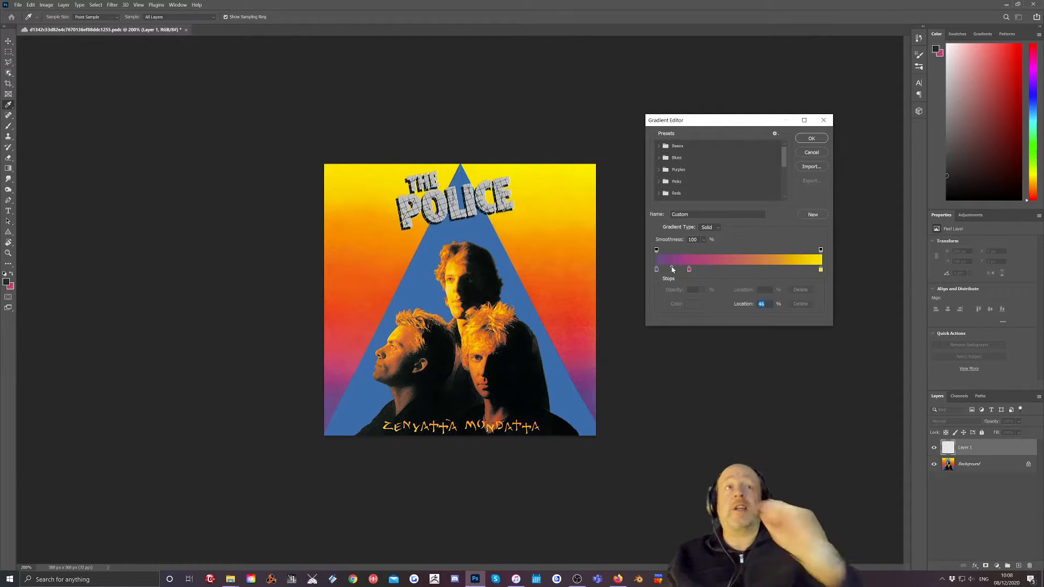
Step: Name the custom gradient "police" and accept it as the active gradient
{"action": "key", "text": "Tab"}
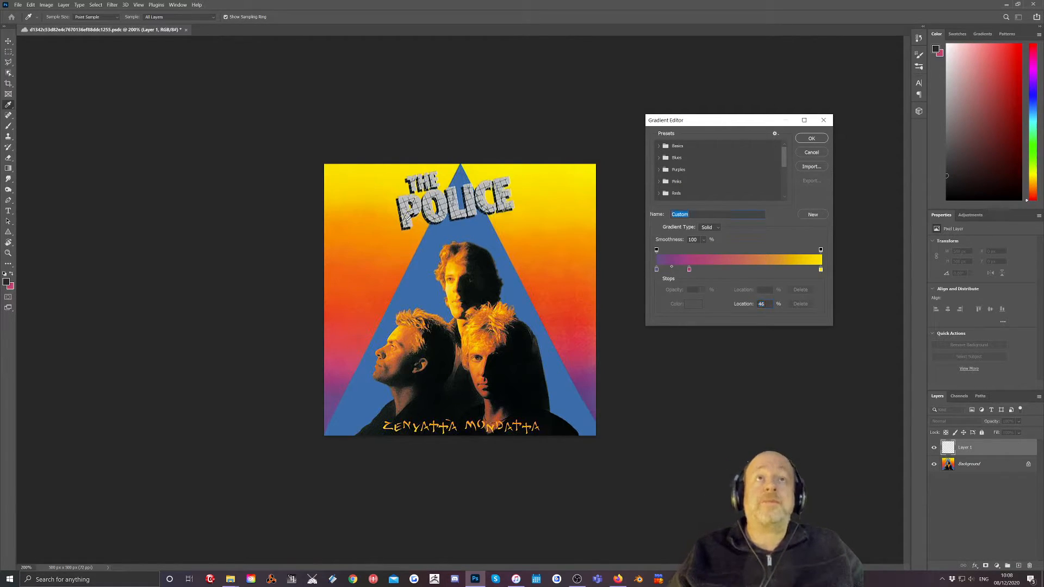
{"action": "type", "text": "police"}
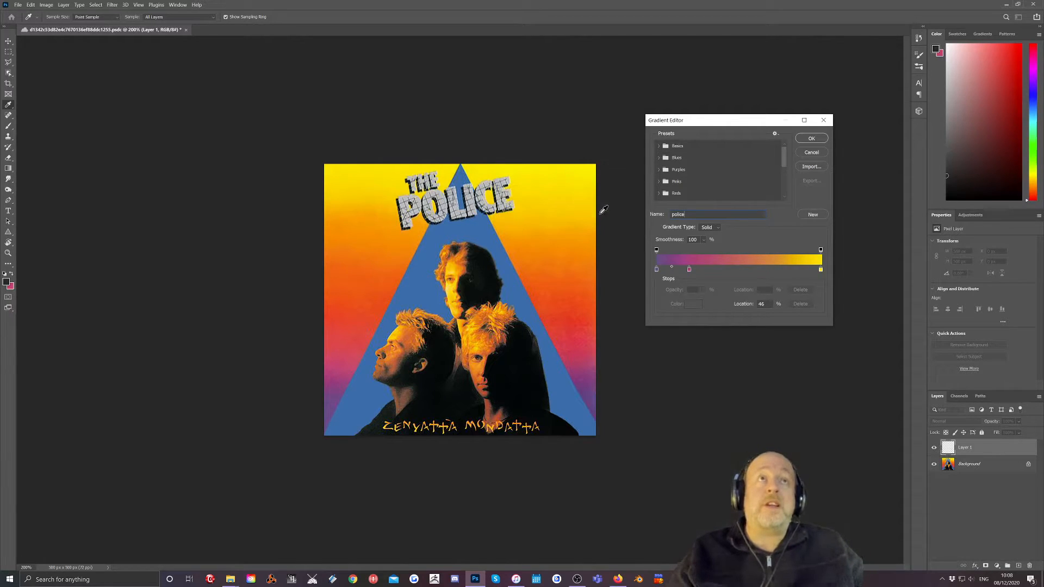
{"action": "left_click", "coordinate": [811, 139]}
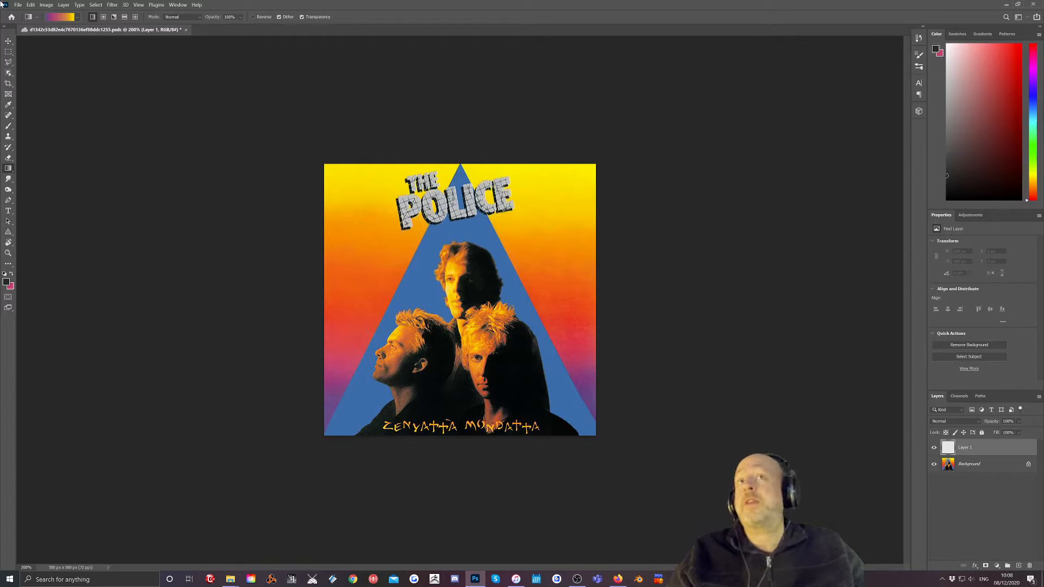
Step: Create a new 2048 × 2048 pixel document at 300 pixels/inch in RGB Color with a white background
{"action": "left_click", "coordinate": [18, 6]}
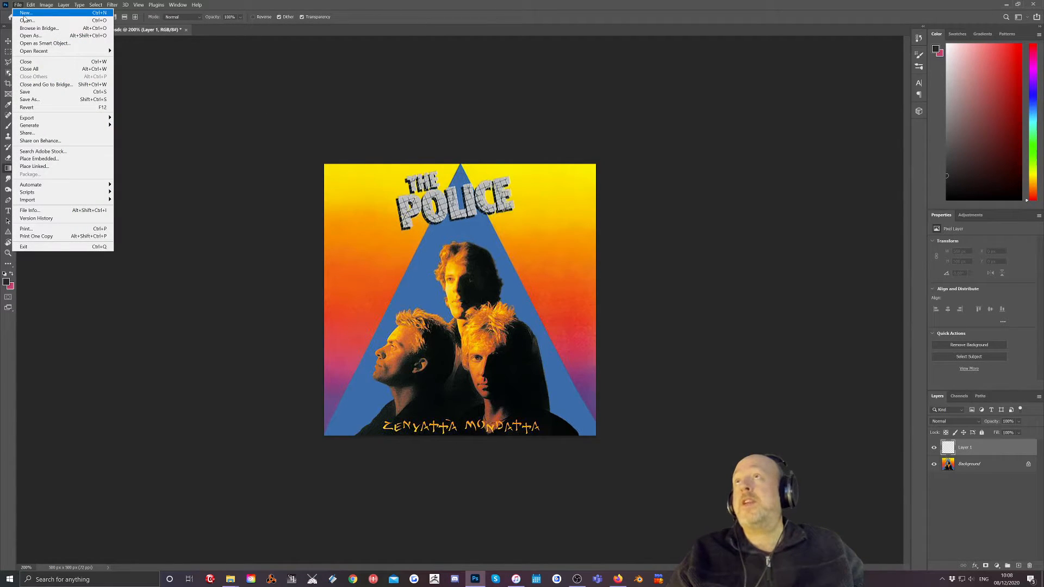
{"action": "left_click", "coordinate": [25, 15]}
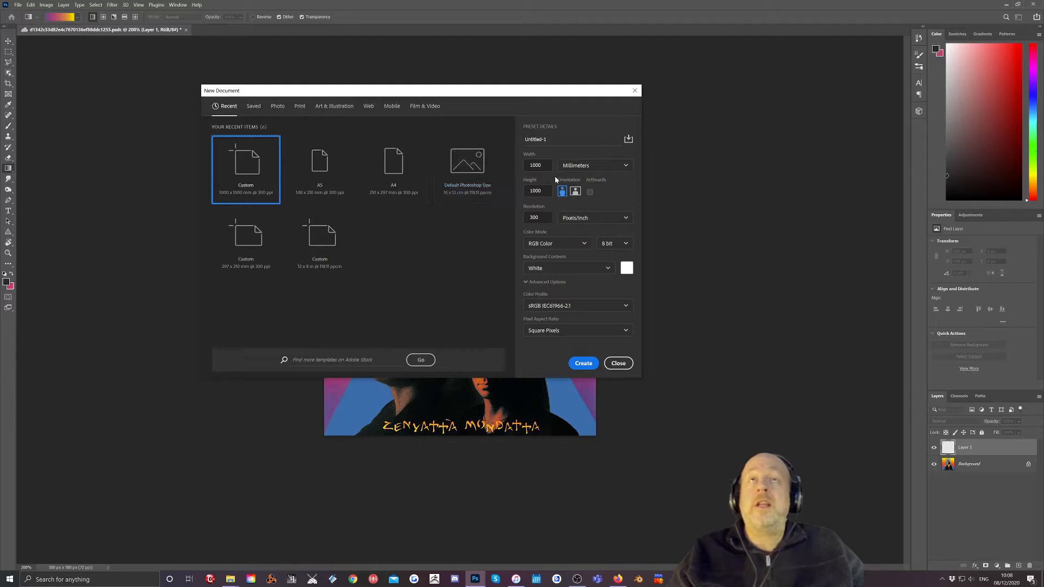
{"action": "left_click", "coordinate": [560, 168]}
{"action": "left_click", "coordinate": [565, 181]}
{"action": "left_click_drag", "start_coordinate": [545, 166], "coordinate": [412, 165]}
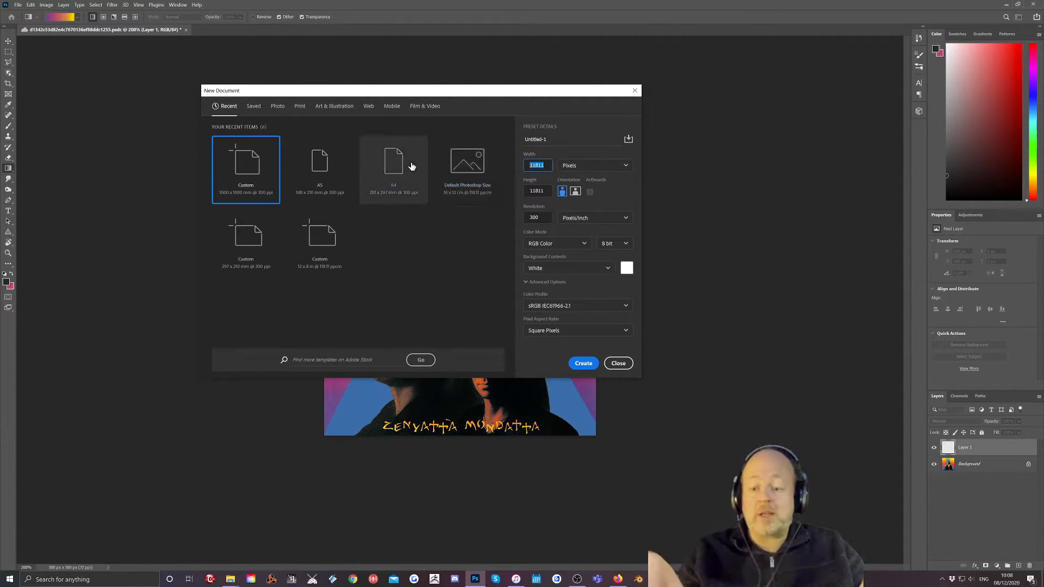
{"action": "type", "text": "2048"}
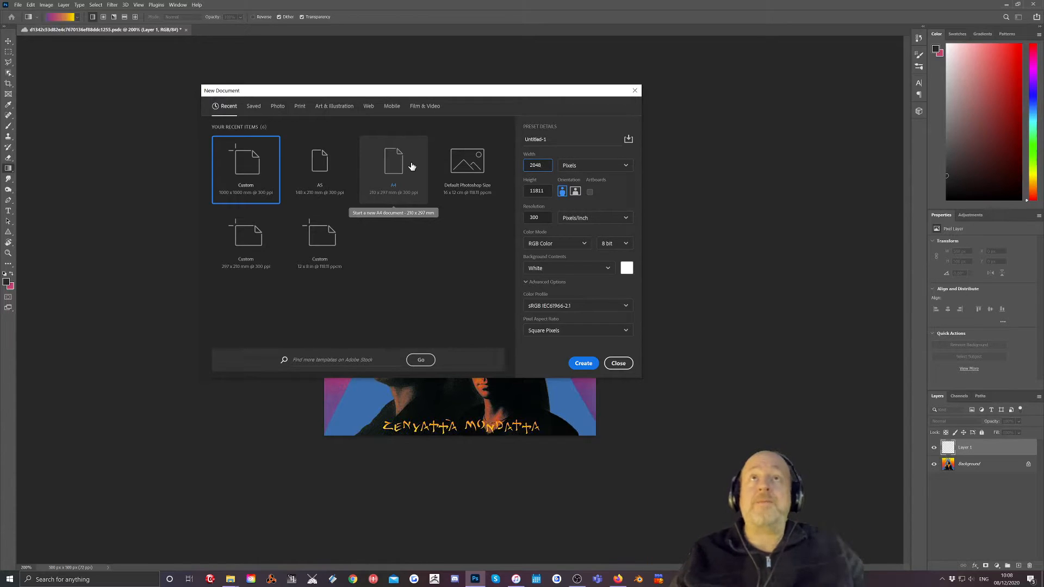
{"action": "key", "text": "Tab"}
{"action": "type", "text": "204"}
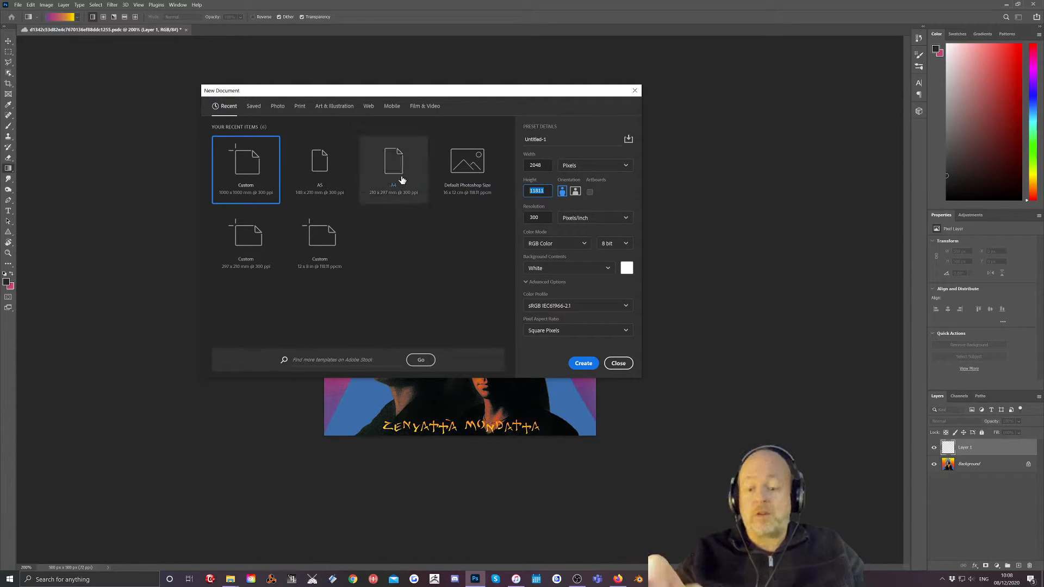
{"action": "type", "text": "8"}
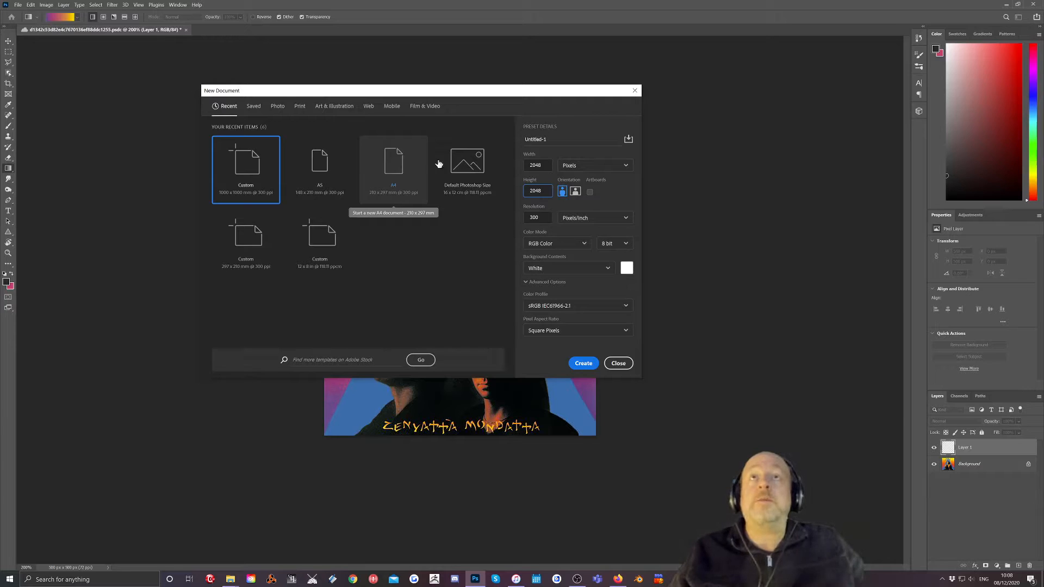
{"action": "left_click", "coordinate": [584, 364]}
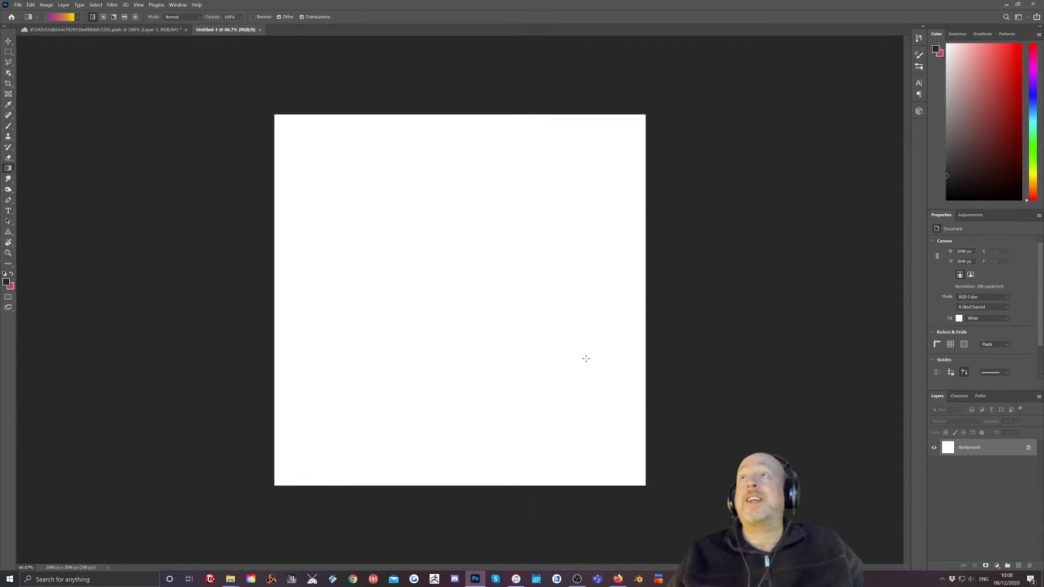
Step: Apply the police gradient vertically on a new layer, with yellow at the canvas's upper edge and purple at its lower edge, matching the cover
{"action": "left_click", "coordinate": [133, 29]}
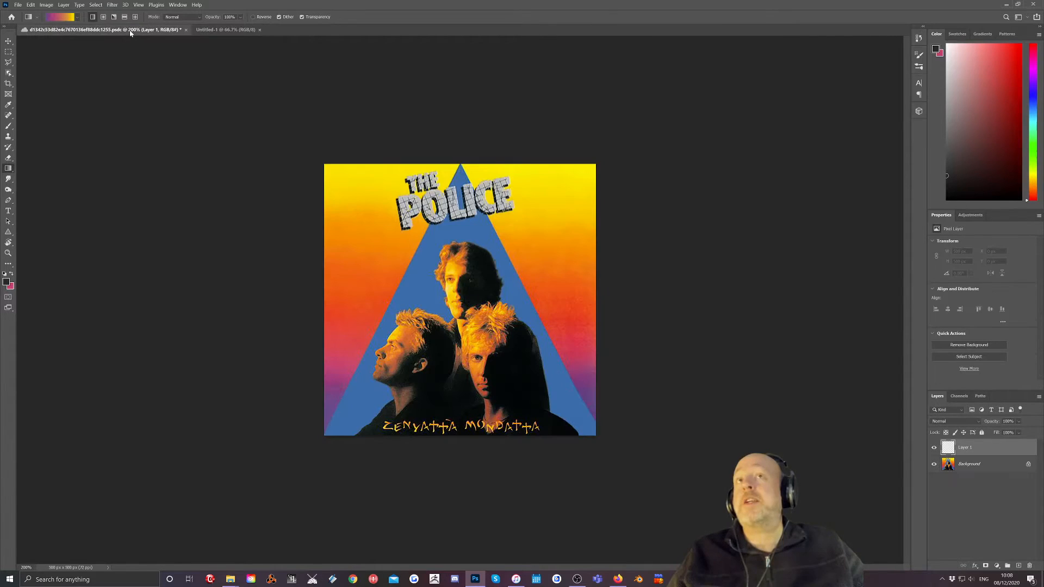
{"action": "left_click", "coordinate": [227, 31]}
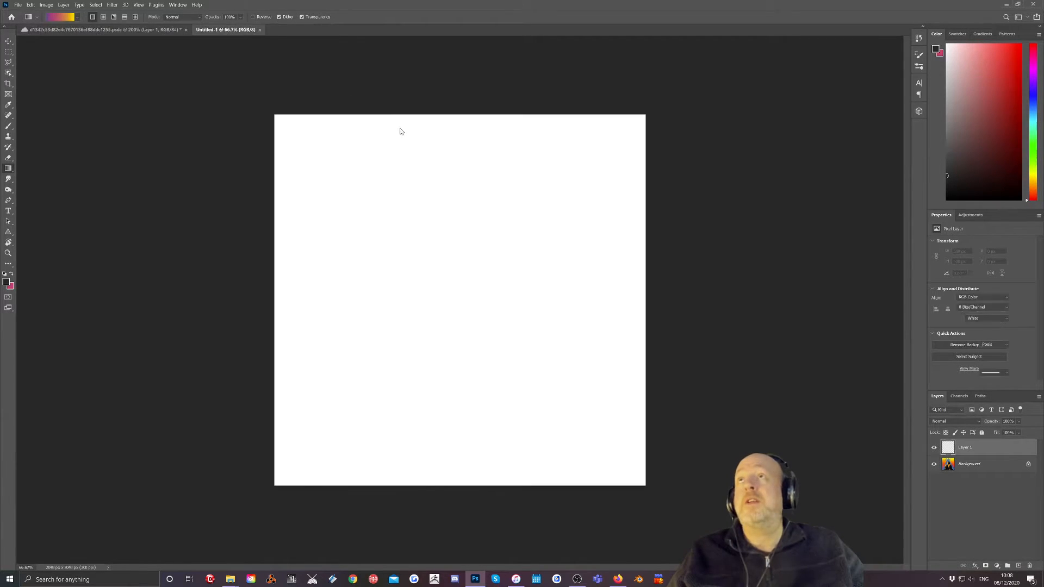
{"action": "left_click", "coordinate": [1018, 566]}
{"action": "left_click_drag", "start_coordinate": [456, 89], "coordinate": [459, 543]}
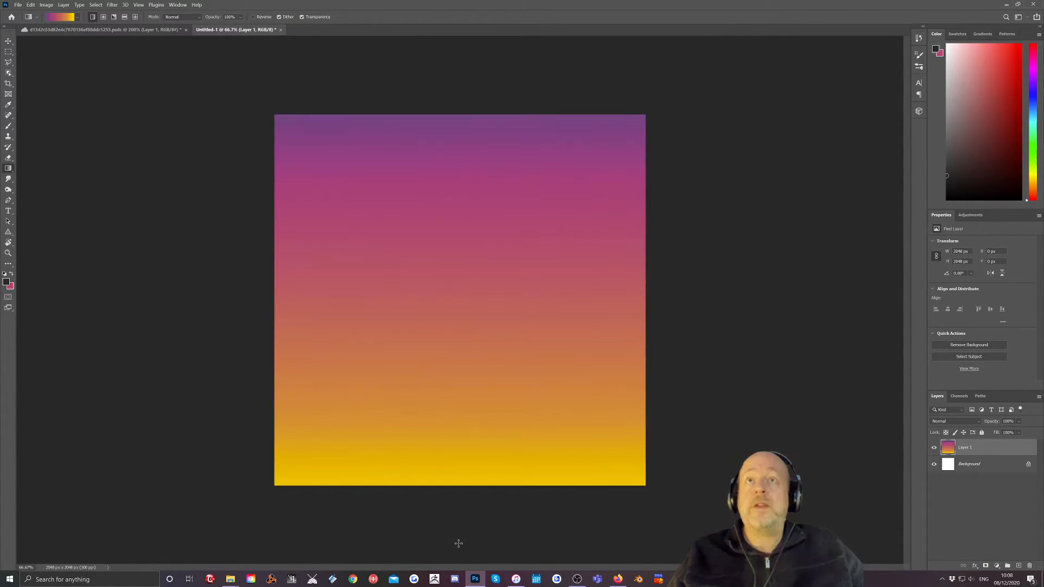
{"action": "left_click_drag", "start_coordinate": [459, 504], "coordinate": [458, 271]}
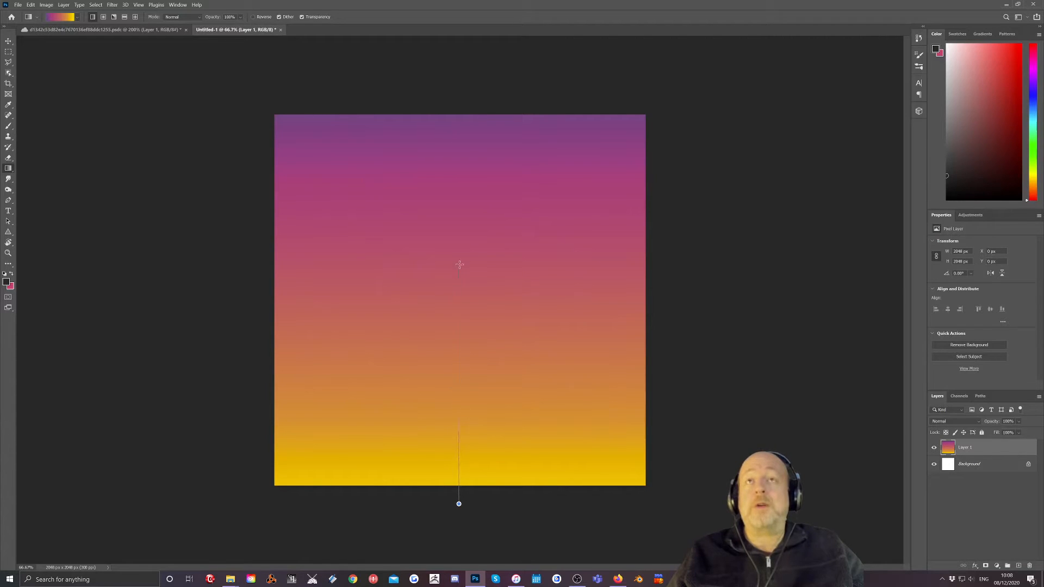
{"action": "left_click_drag", "start_coordinate": [459, 188], "coordinate": [461, 115]}
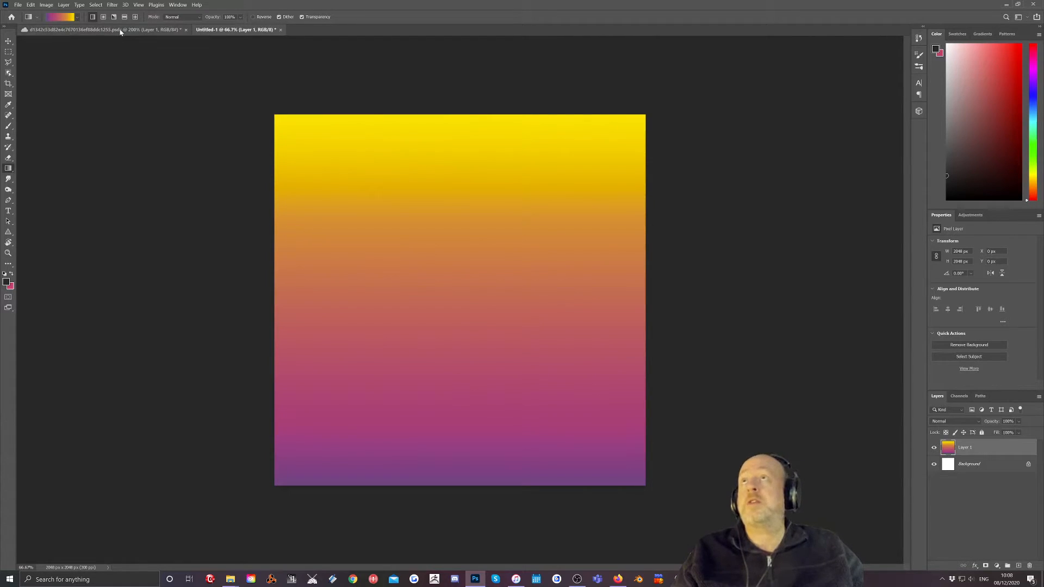
{"action": "left_click", "coordinate": [104, 30]}
{"action": "left_click", "coordinate": [246, 30]}
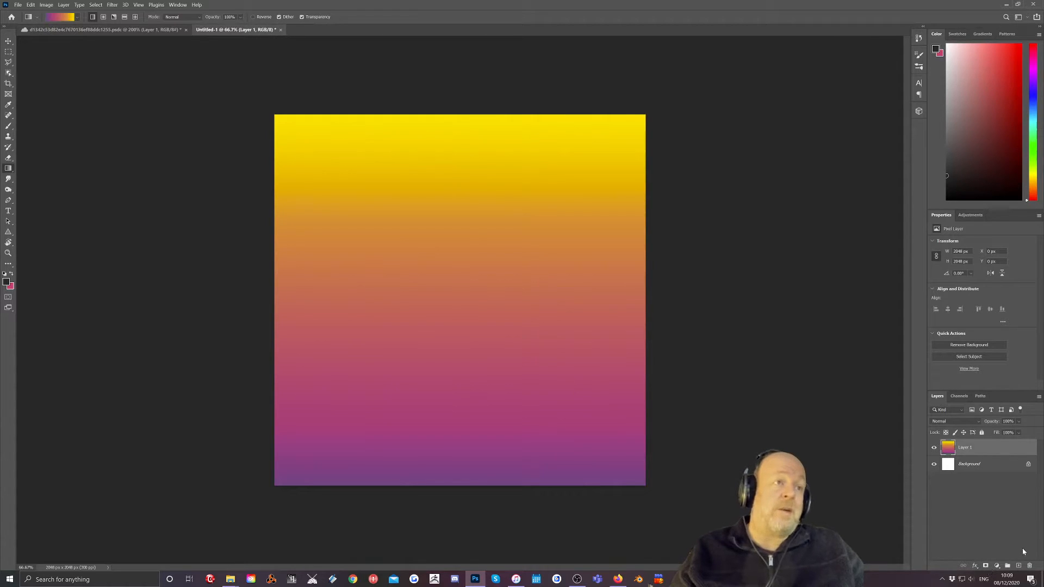
Step: Draw a triangle about 2003 × 1984 px over the gradient and move it flush with the canvas's left and bottom edges
{"action": "left_click", "coordinate": [1018, 567]}
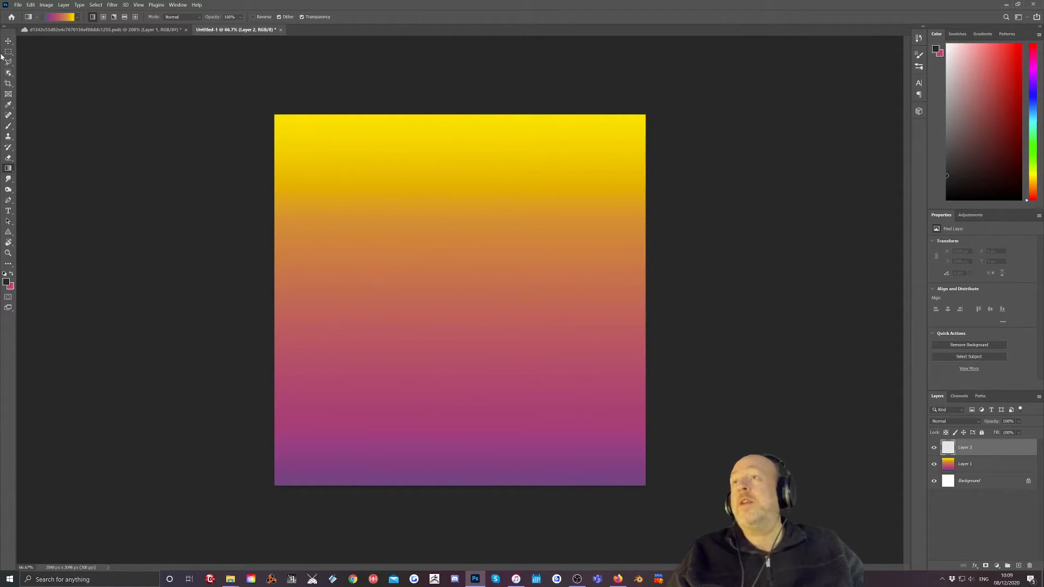
{"action": "left_click", "coordinate": [8, 234]}
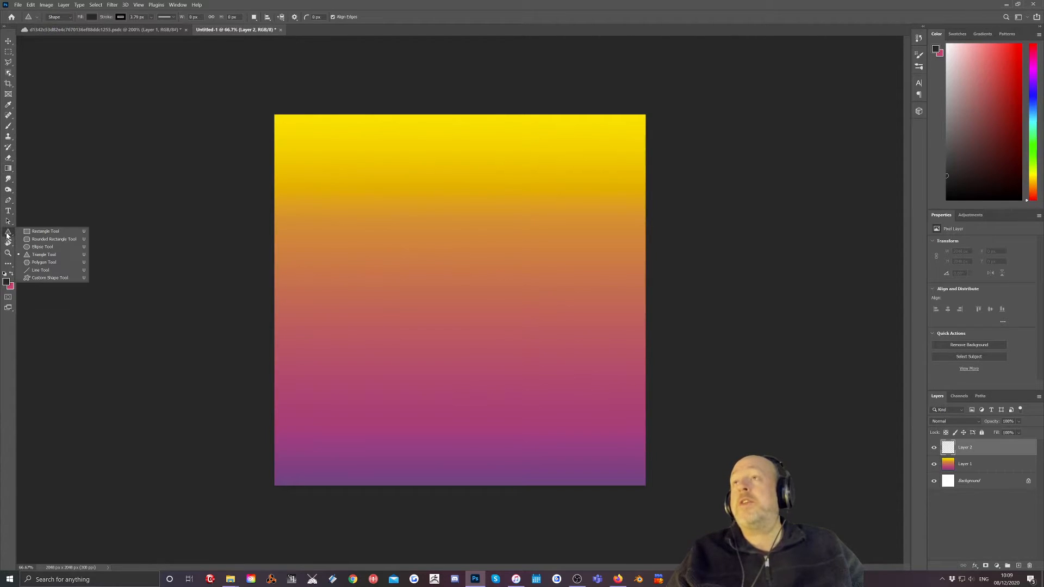
{"action": "left_click", "coordinate": [42, 256]}
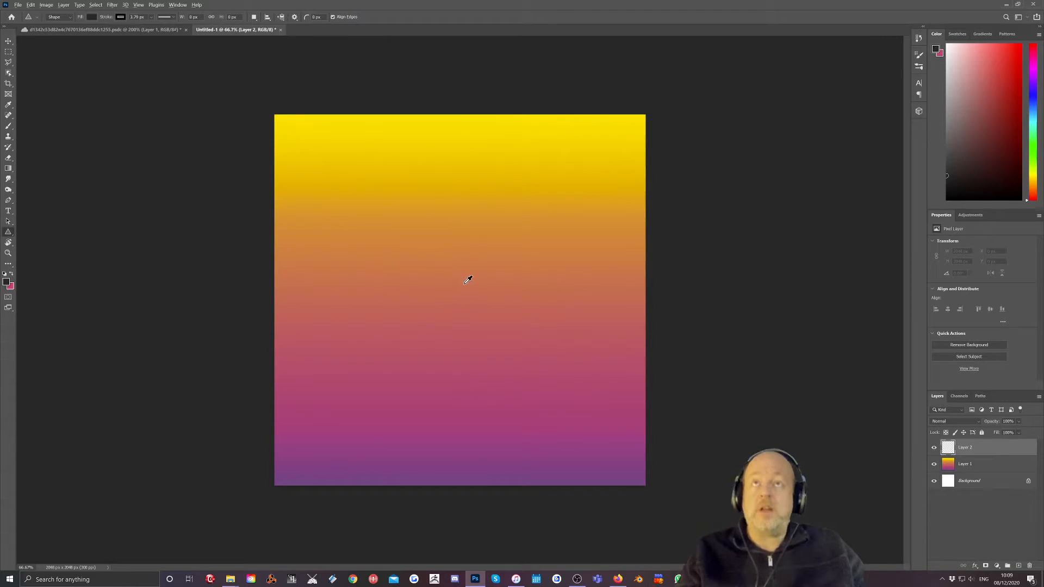
{"action": "left_click_drag", "start_coordinate": [499, 331], "coordinate": [646, 453]}
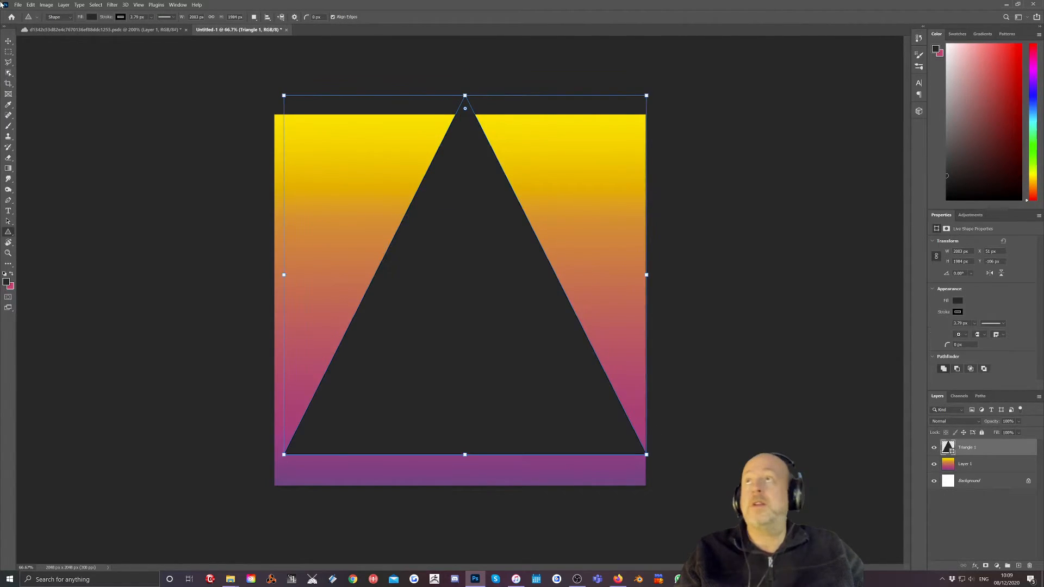
{"action": "key", "text": "v"}
{"action": "left_click_drag", "start_coordinate": [471, 241], "coordinate": [461, 268]}
Step: Try to stretch the triangle to the full width and height of the canvas
{"action": "left_click_drag", "start_coordinate": [638, 486], "coordinate": [640, 483]}
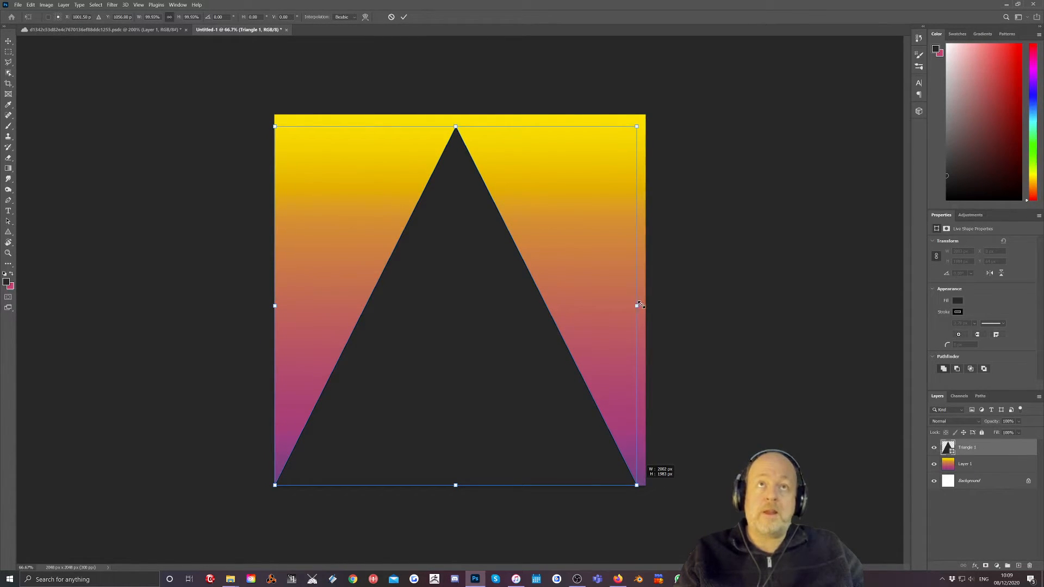
{"action": "key", "text": "Escape"}
{"action": "left_click_drag", "start_coordinate": [548, 261], "coordinate": [653, 304]}
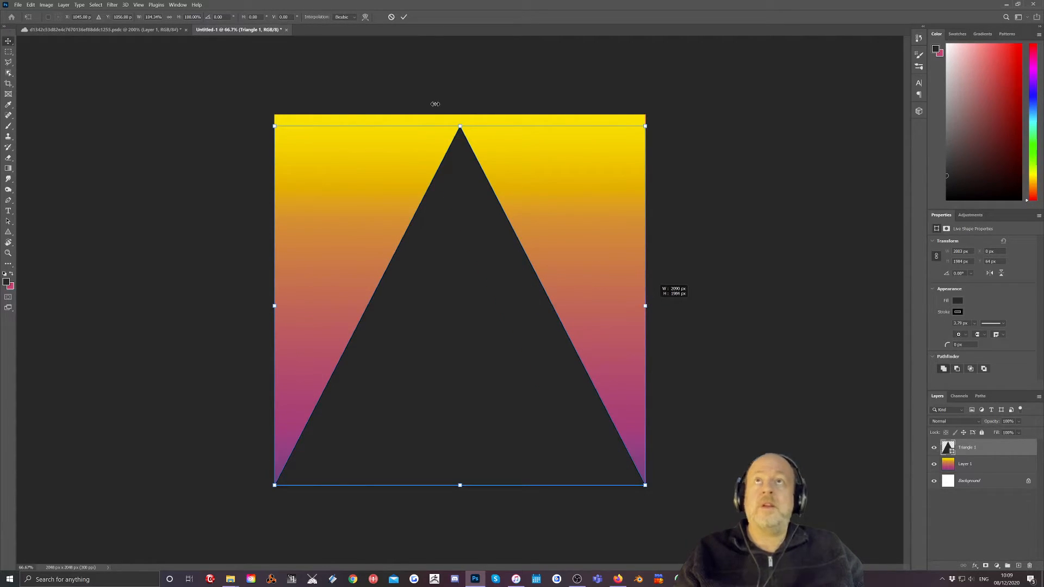
{"action": "left_click_drag", "start_coordinate": [463, 126], "coordinate": [464, 125]}
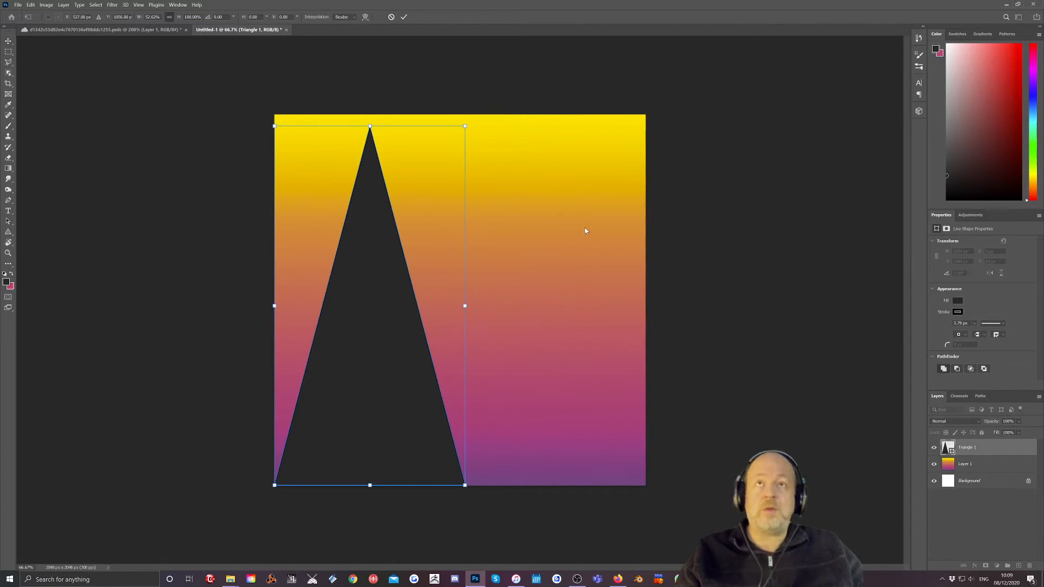
{"action": "key", "text": "ctrl+z"}
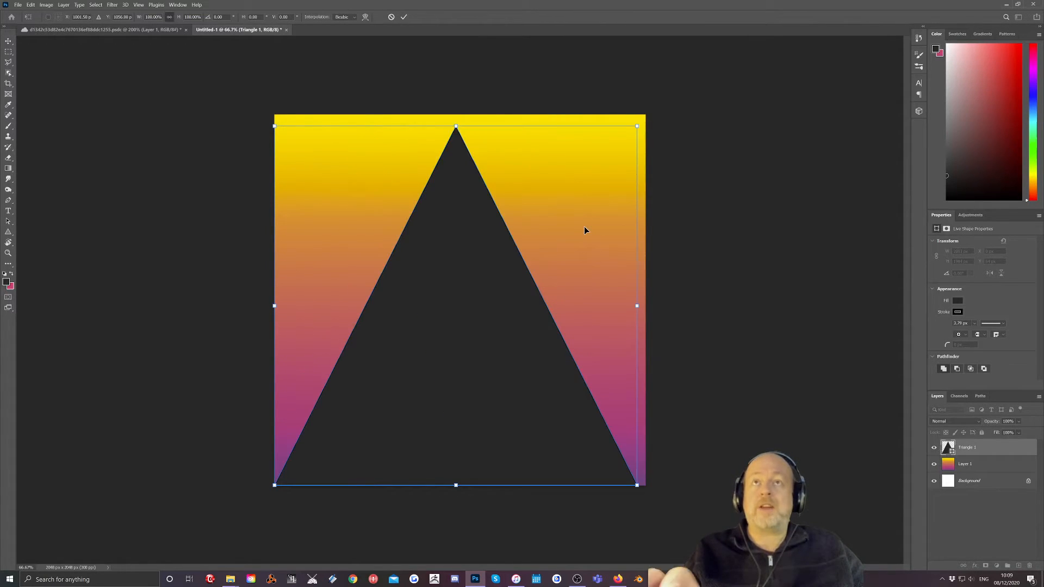
{"action": "left_click_drag", "start_coordinate": [456, 126], "coordinate": [456, 115]}
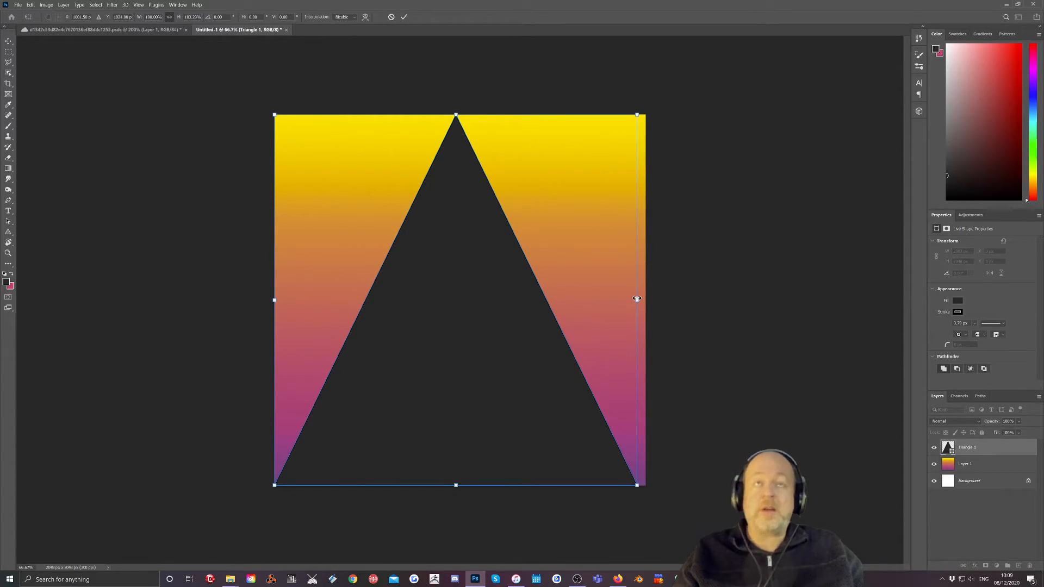
{"action": "left_click_drag", "start_coordinate": [637, 299], "coordinate": [644, 298]}
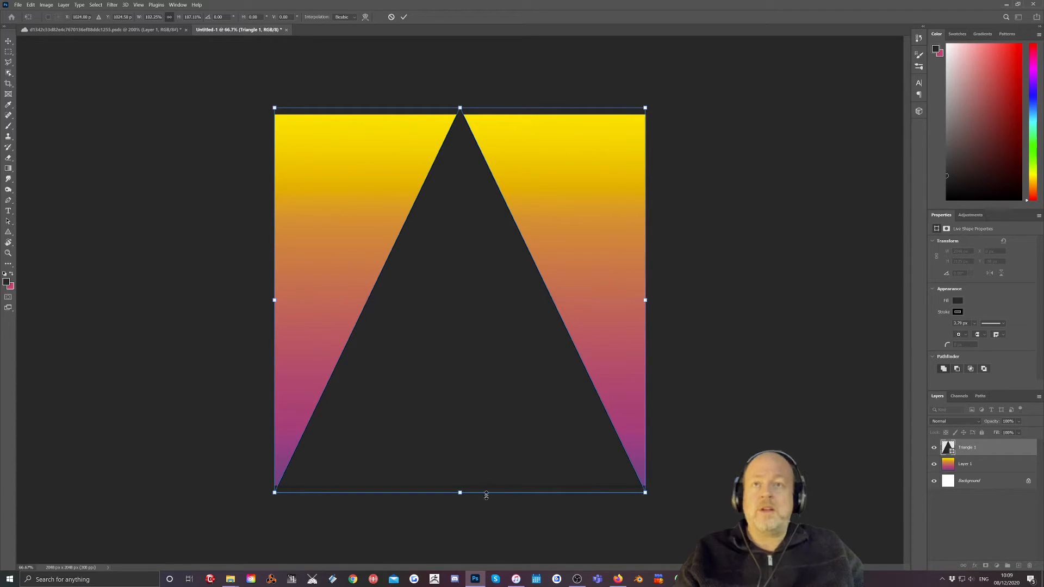
{"action": "left_click_drag", "start_coordinate": [460, 492], "coordinate": [459, 485]}
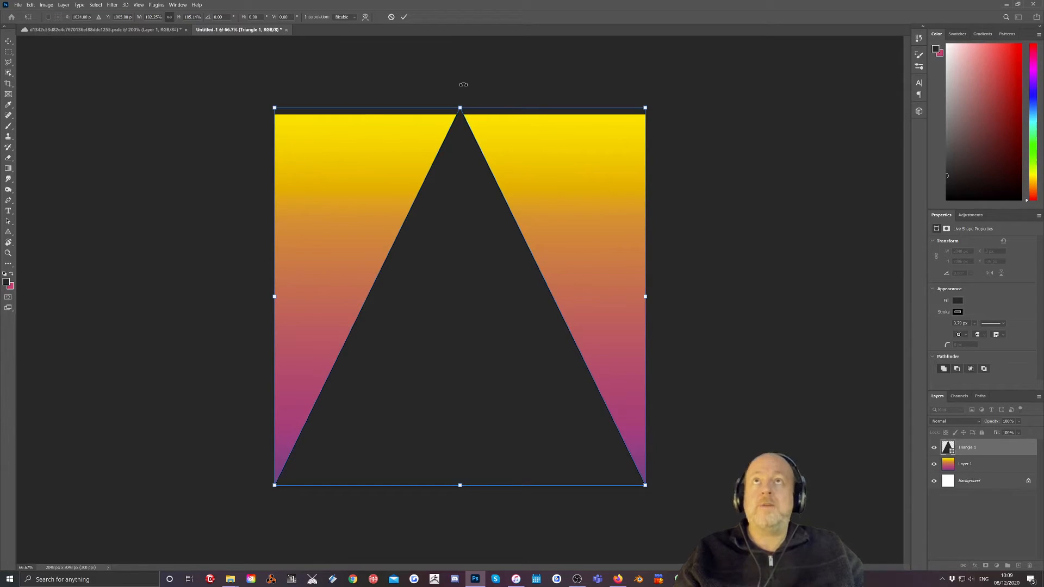
{"action": "left_click_drag", "start_coordinate": [460, 108], "coordinate": [459, 111]}
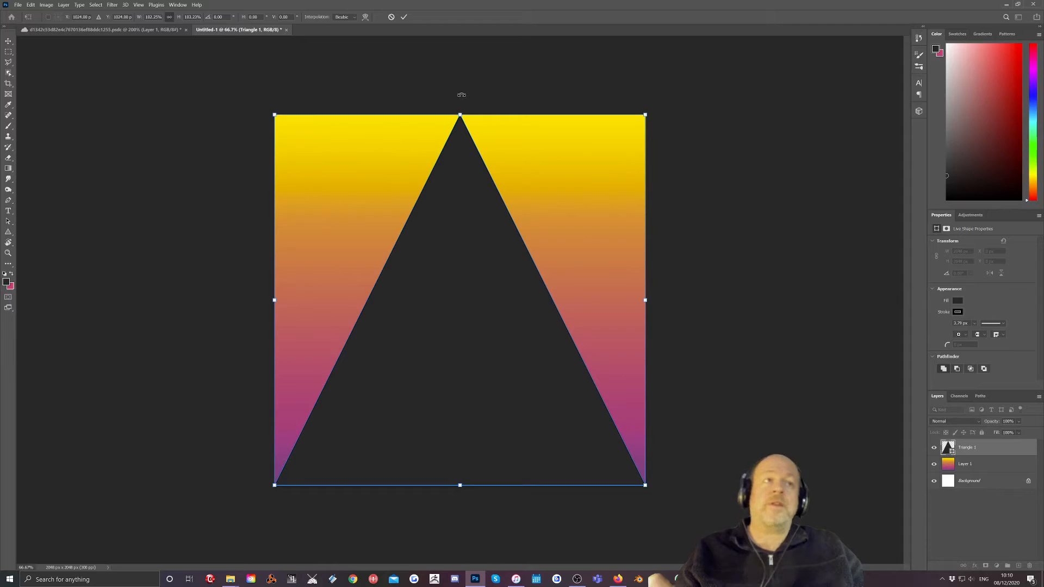
Step: Sample the blue of the cover's triangle as the foreground colour and return to the new document
{"action": "left_click", "coordinate": [96, 30]}
{"action": "left_click", "coordinate": [8, 108]}
{"action": "left_click", "coordinate": [418, 280]}
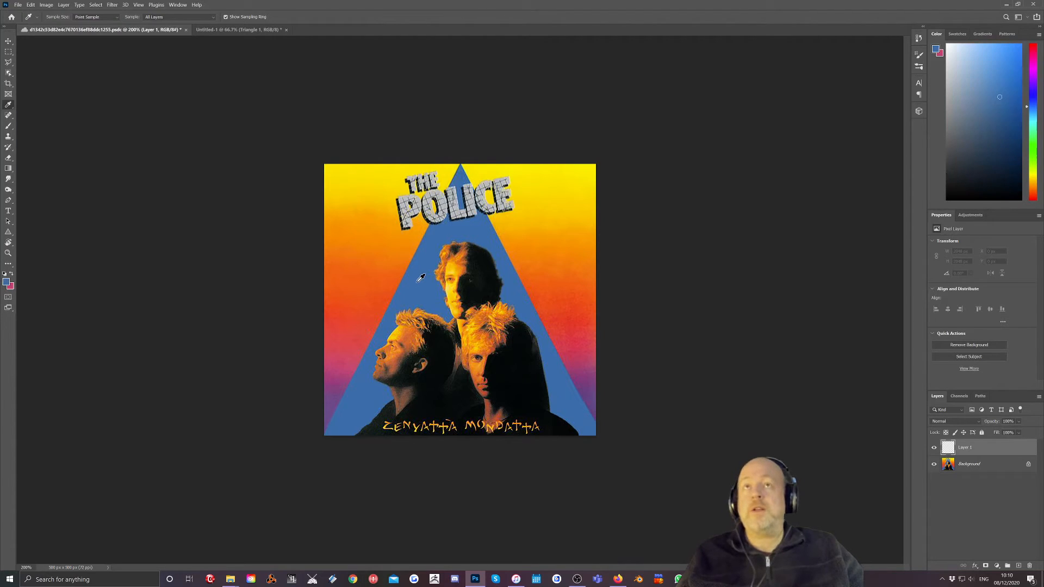
{"action": "left_click", "coordinate": [216, 30]}
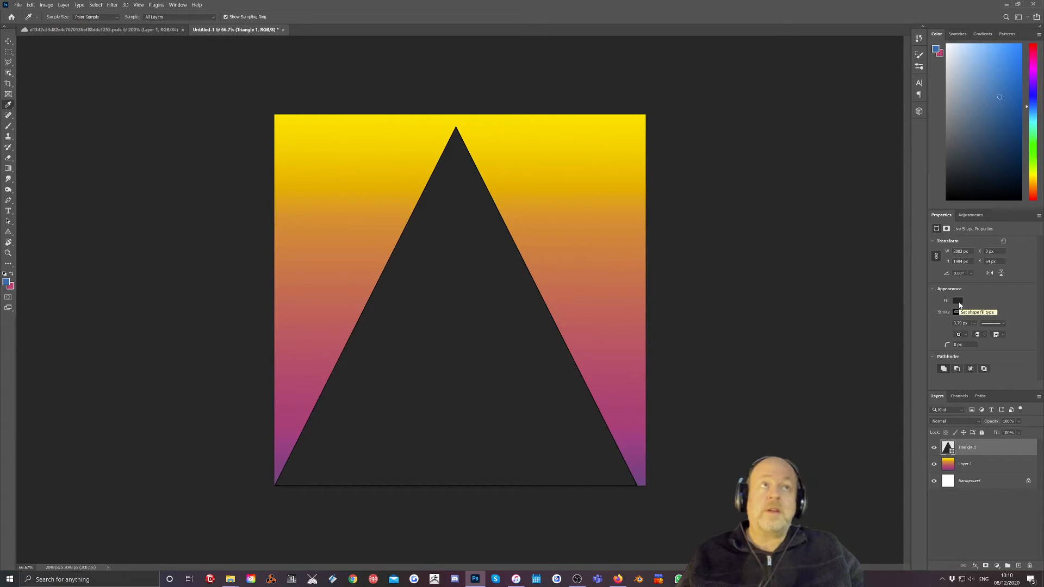
Step: Fill the triangle shape with the sampled blue and remove its stroke
{"action": "left_click", "coordinate": [8, 169]}
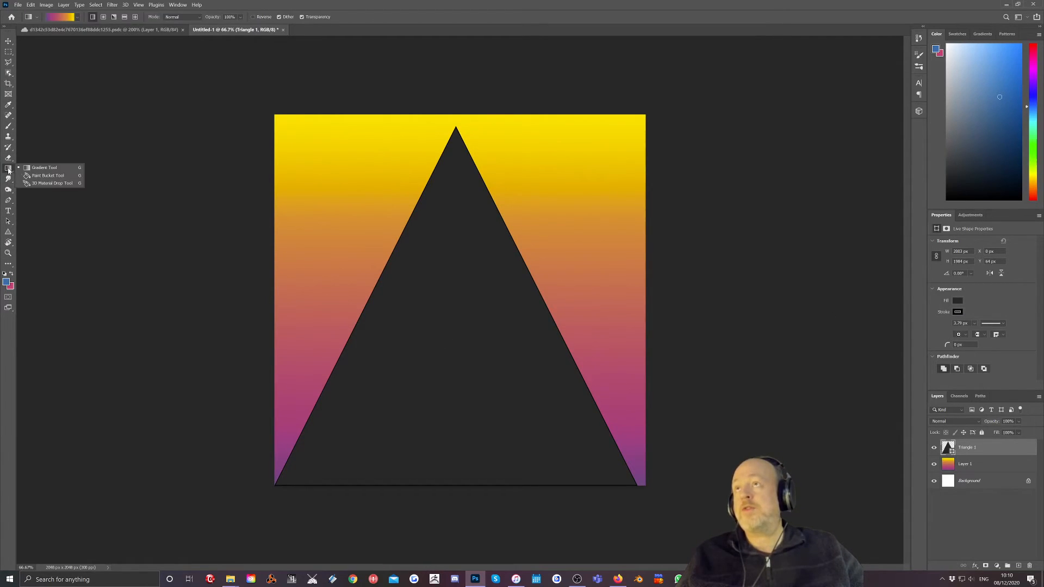
{"action": "left_click", "coordinate": [48, 176]}
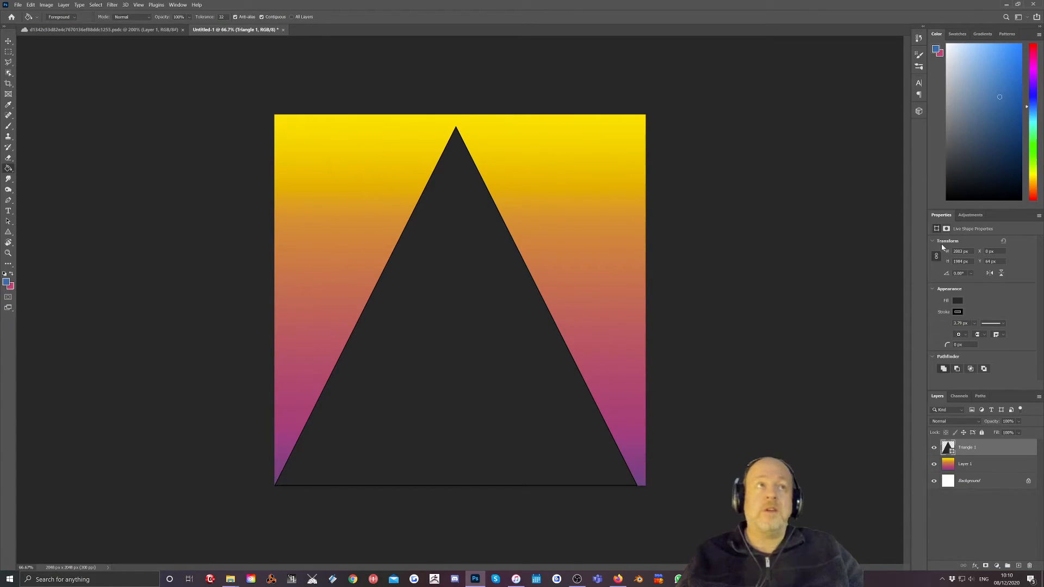
{"action": "left_click", "coordinate": [957, 300]}
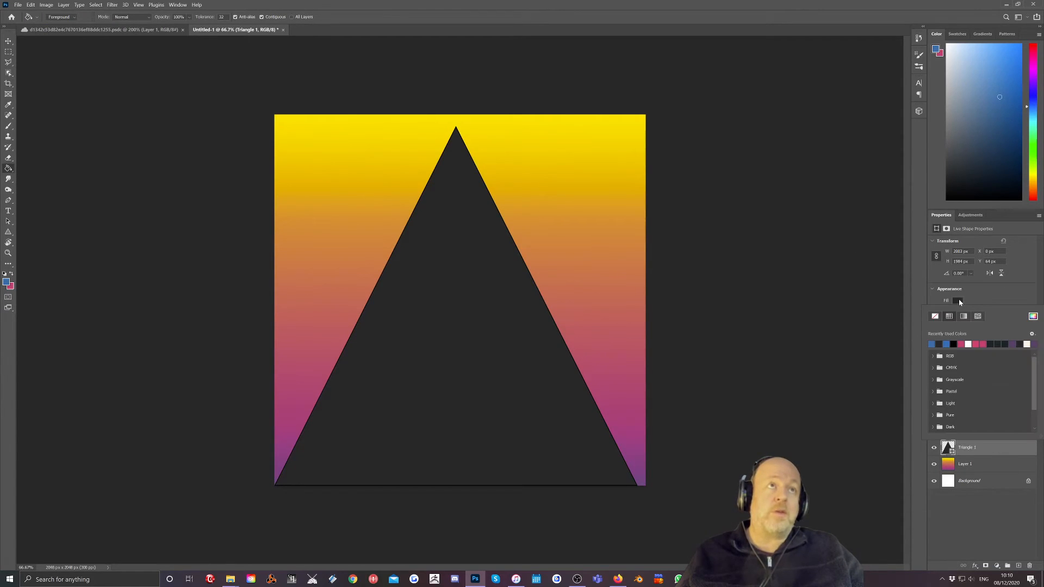
{"action": "left_click", "coordinate": [935, 343]}
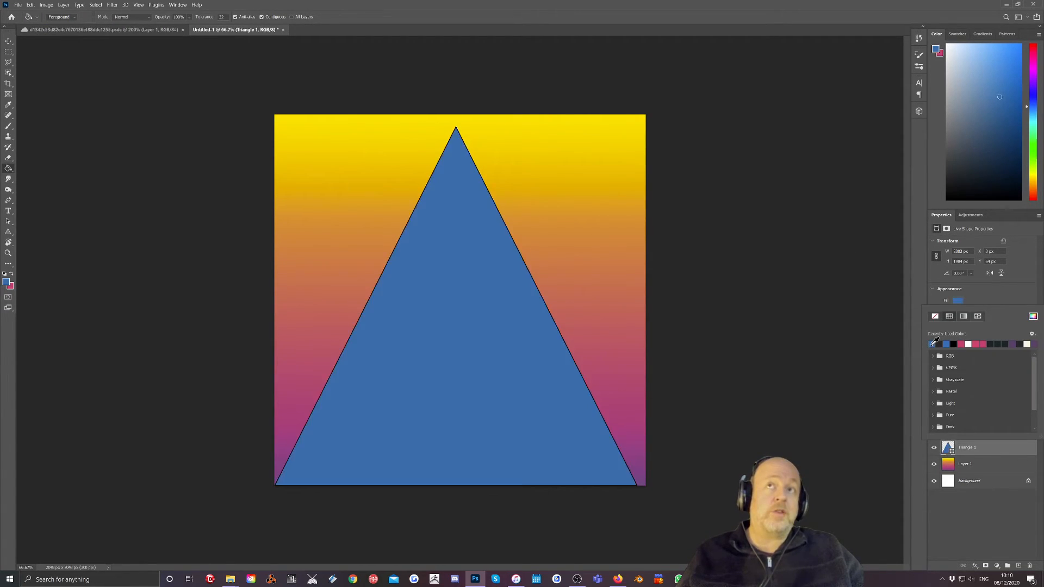
{"action": "left_click", "coordinate": [1029, 276]}
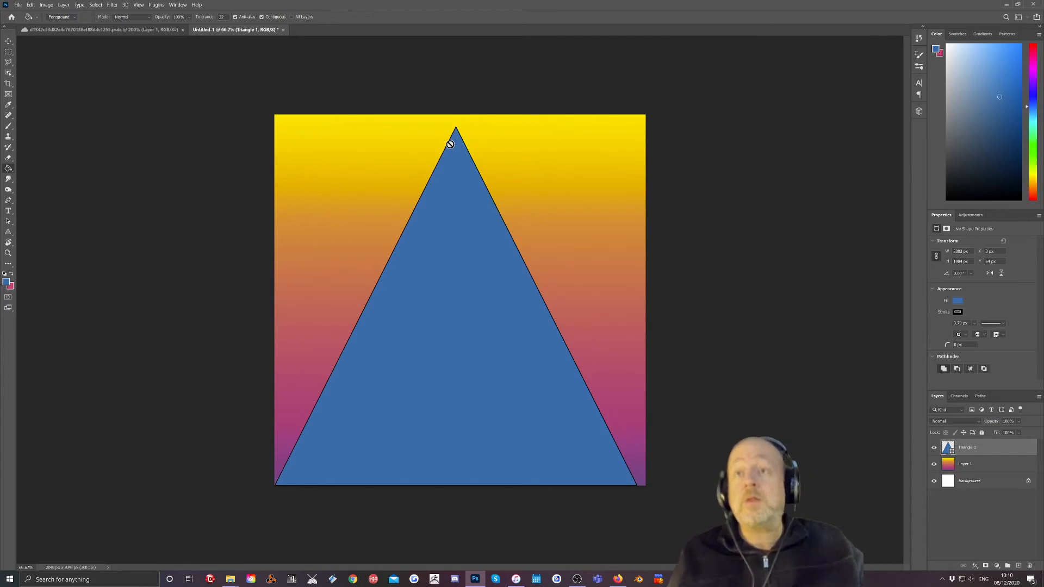
{"action": "left_click", "coordinate": [958, 312]}
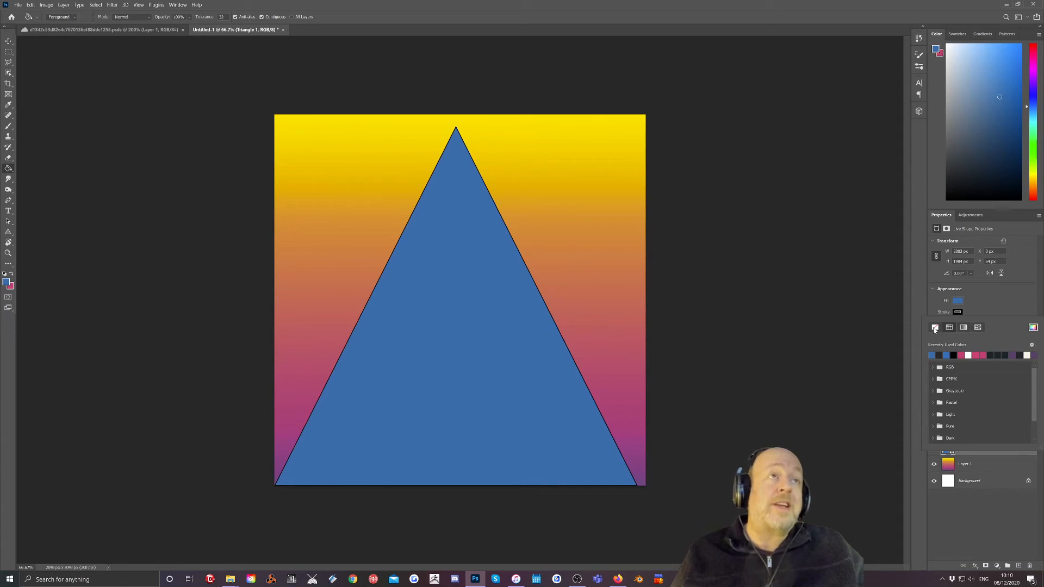
{"action": "left_click", "coordinate": [935, 327]}
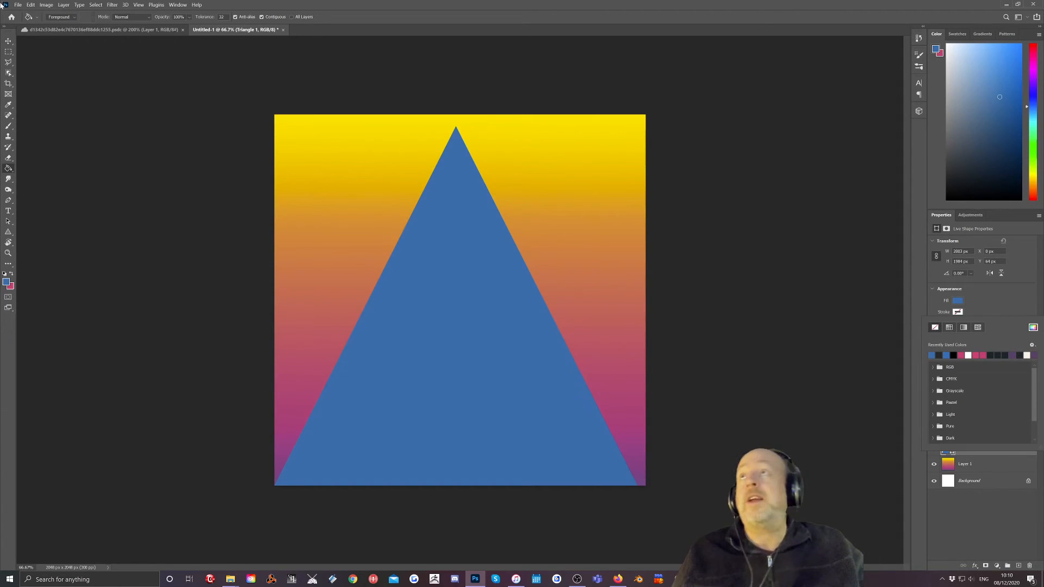
Step: Stretch the blue triangle to 2048 × 2048 px so it spans the whole canvas, and compare it with the original cover
{"action": "left_click", "coordinate": [8, 41]}
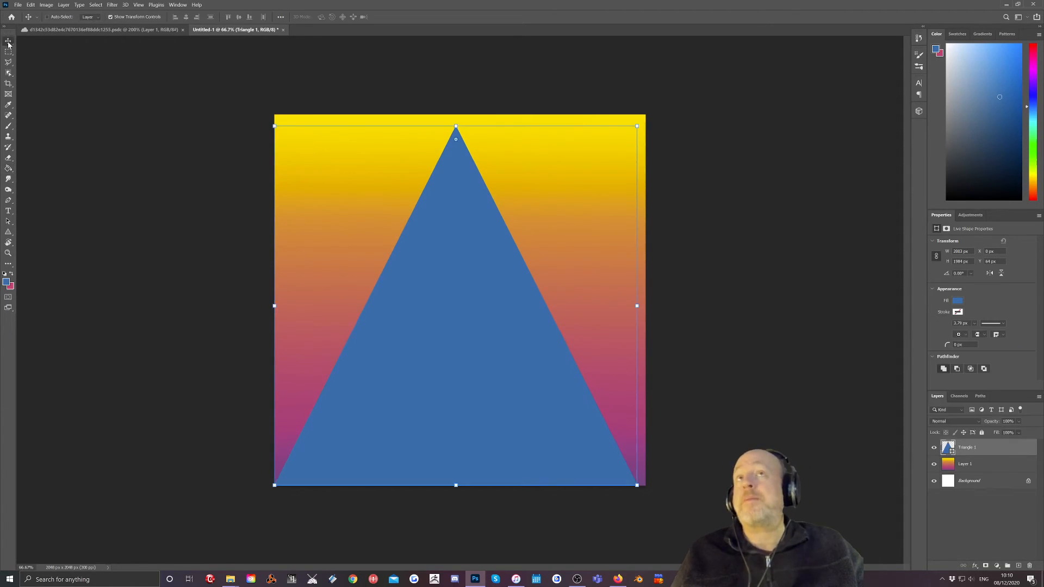
{"action": "left_click", "coordinate": [455, 126]}
{"action": "left_click_drag", "start_coordinate": [455, 126], "coordinate": [456, 115]}
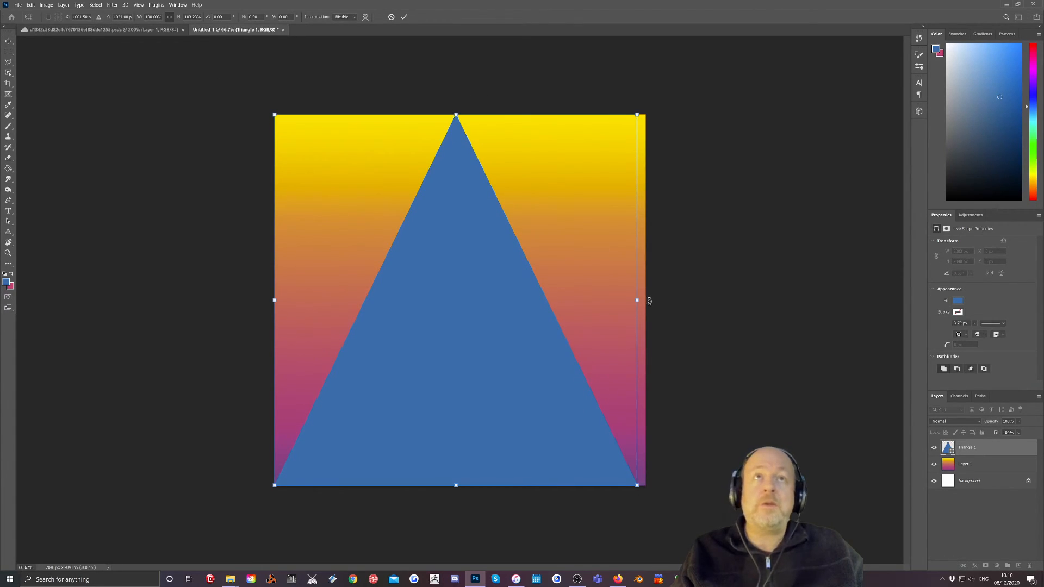
{"action": "left_click_drag", "start_coordinate": [636, 303], "coordinate": [645, 300]}
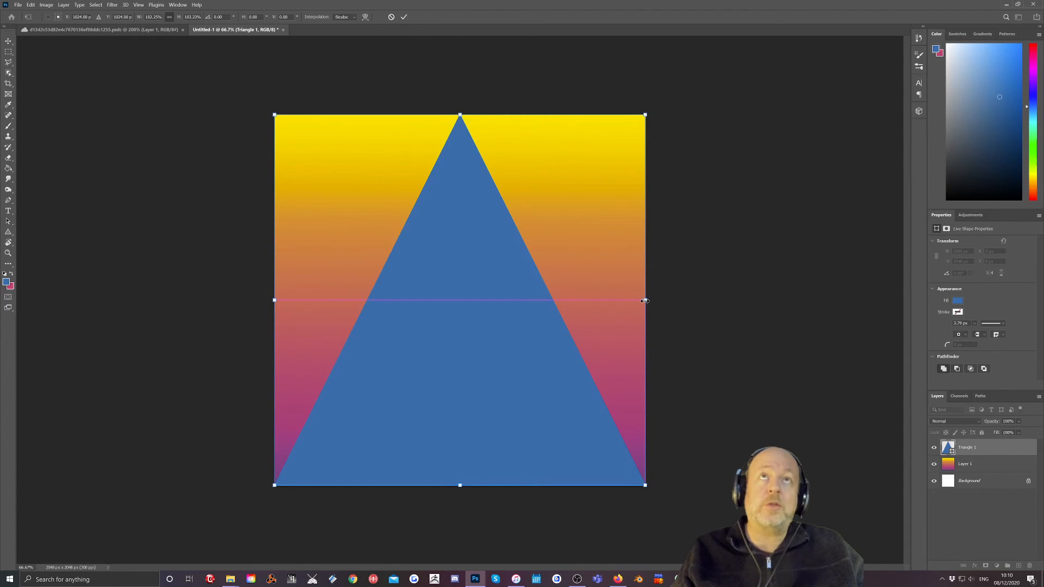
{"action": "left_click", "coordinate": [402, 17]}
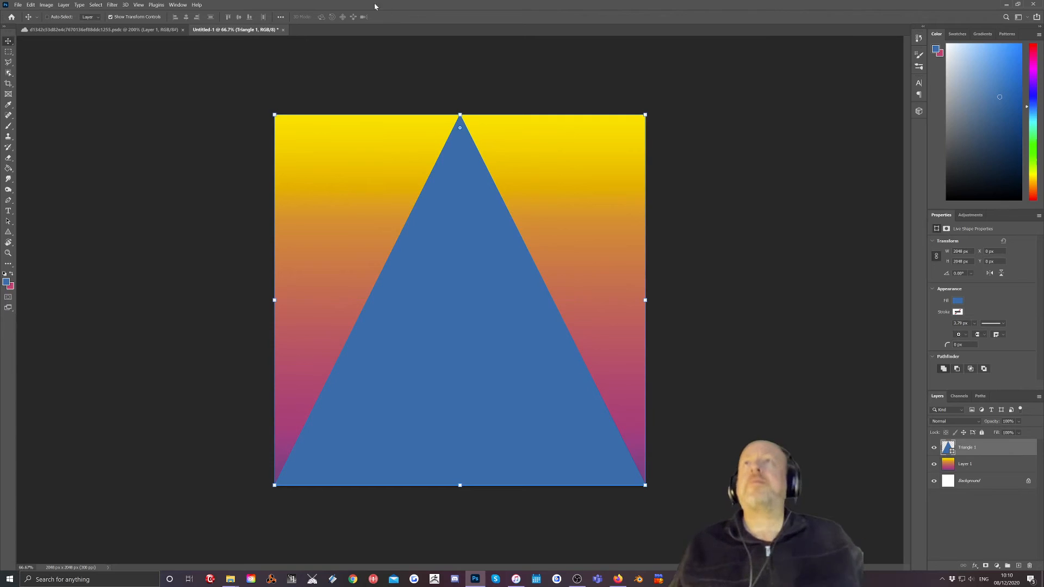
{"action": "left_click", "coordinate": [139, 30]}
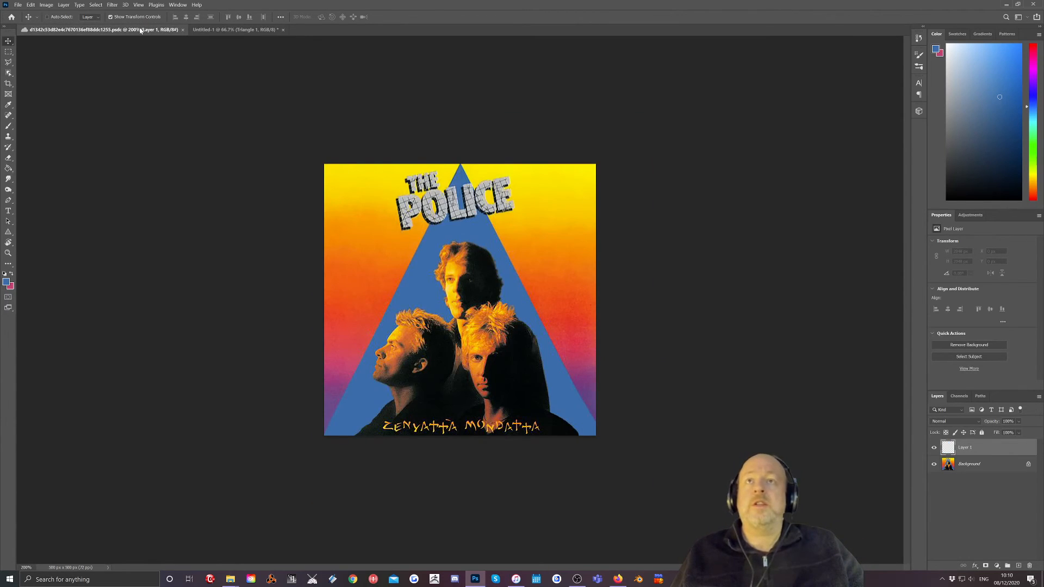
{"action": "left_click", "coordinate": [250, 31]}
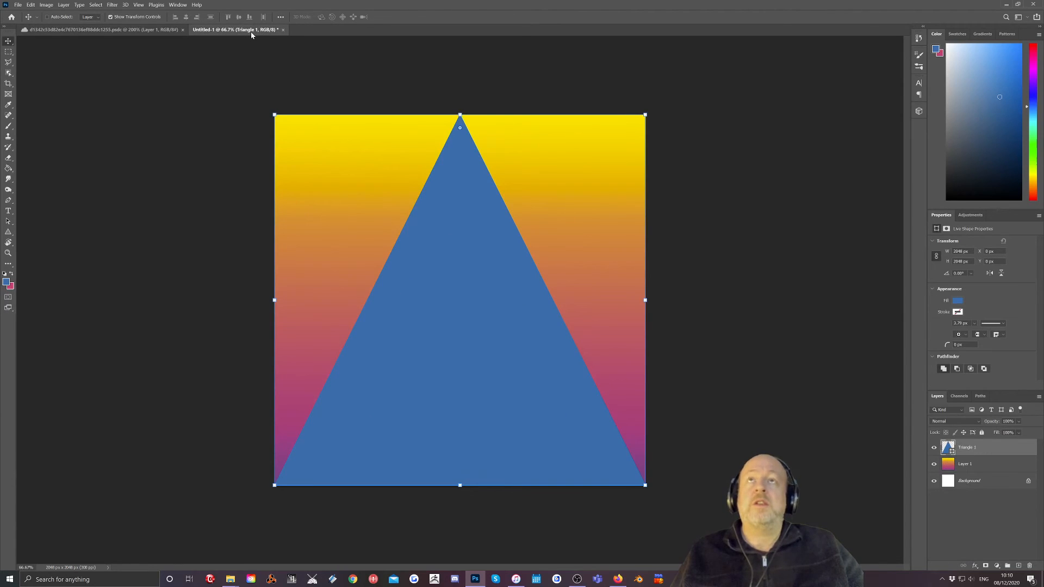